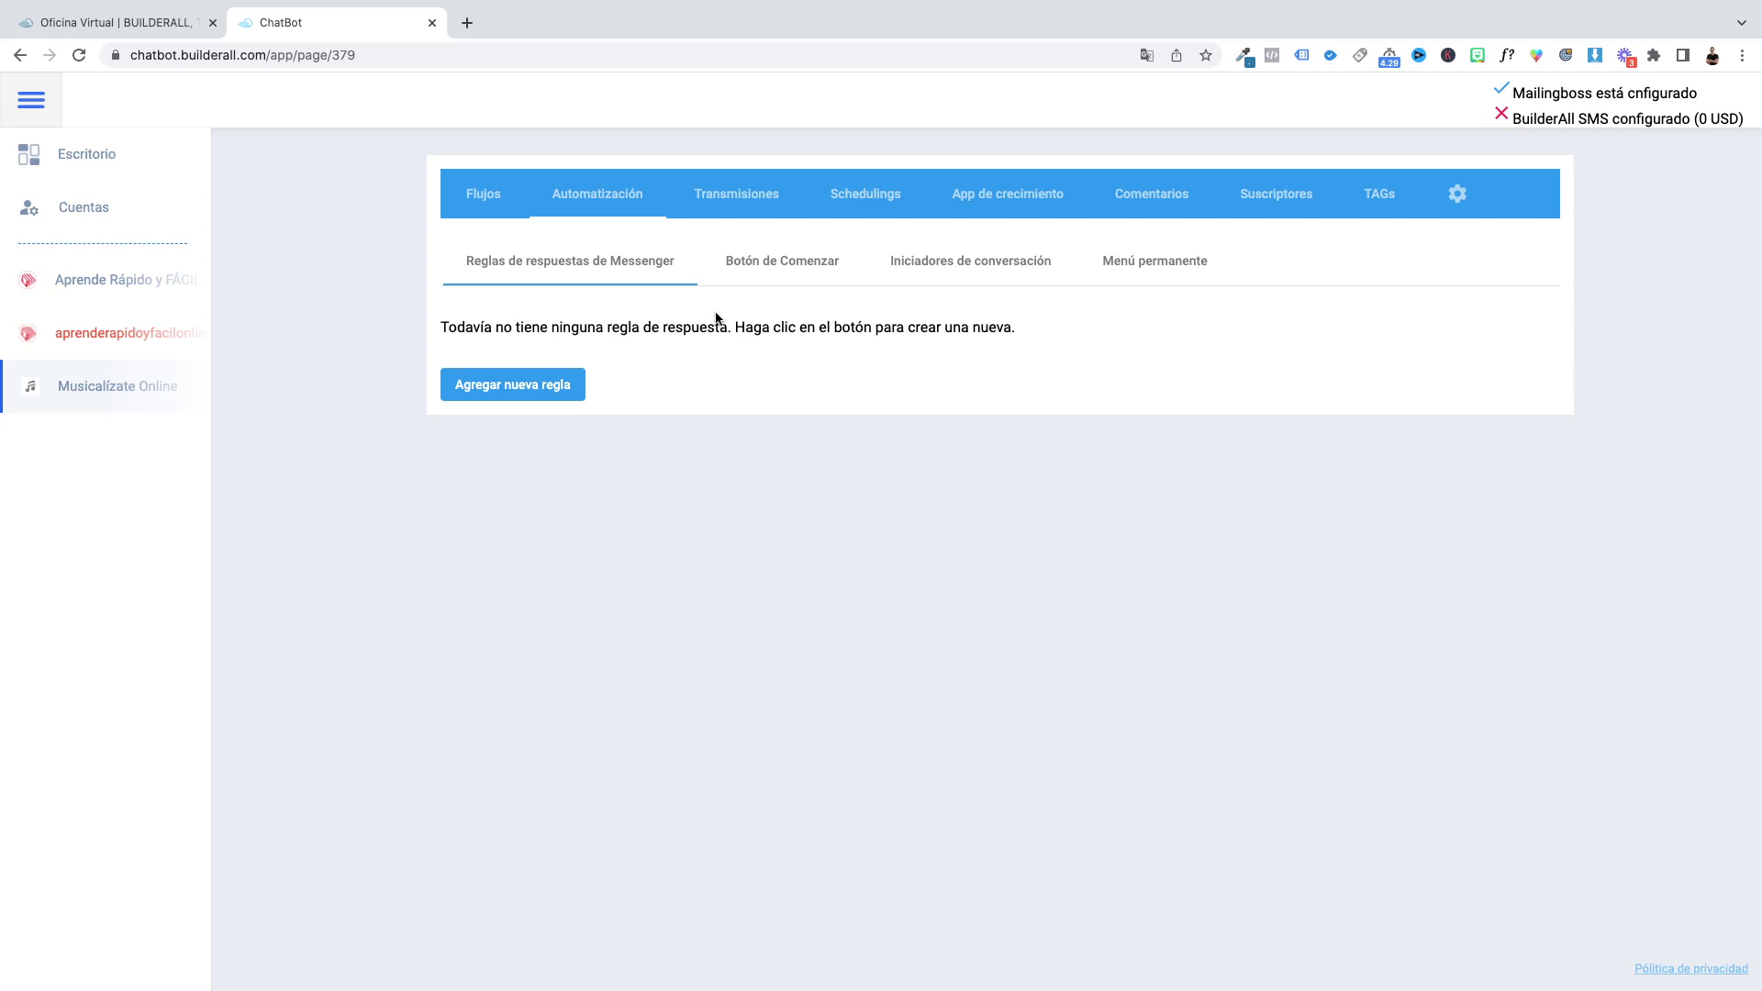
Step: Start a new Messenger response rule that applies when the user's message "consiste" the phrase "precio"
{"action": "left_click", "coordinate": [596, 261]}
{"action": "left_click", "coordinate": [521, 392]}
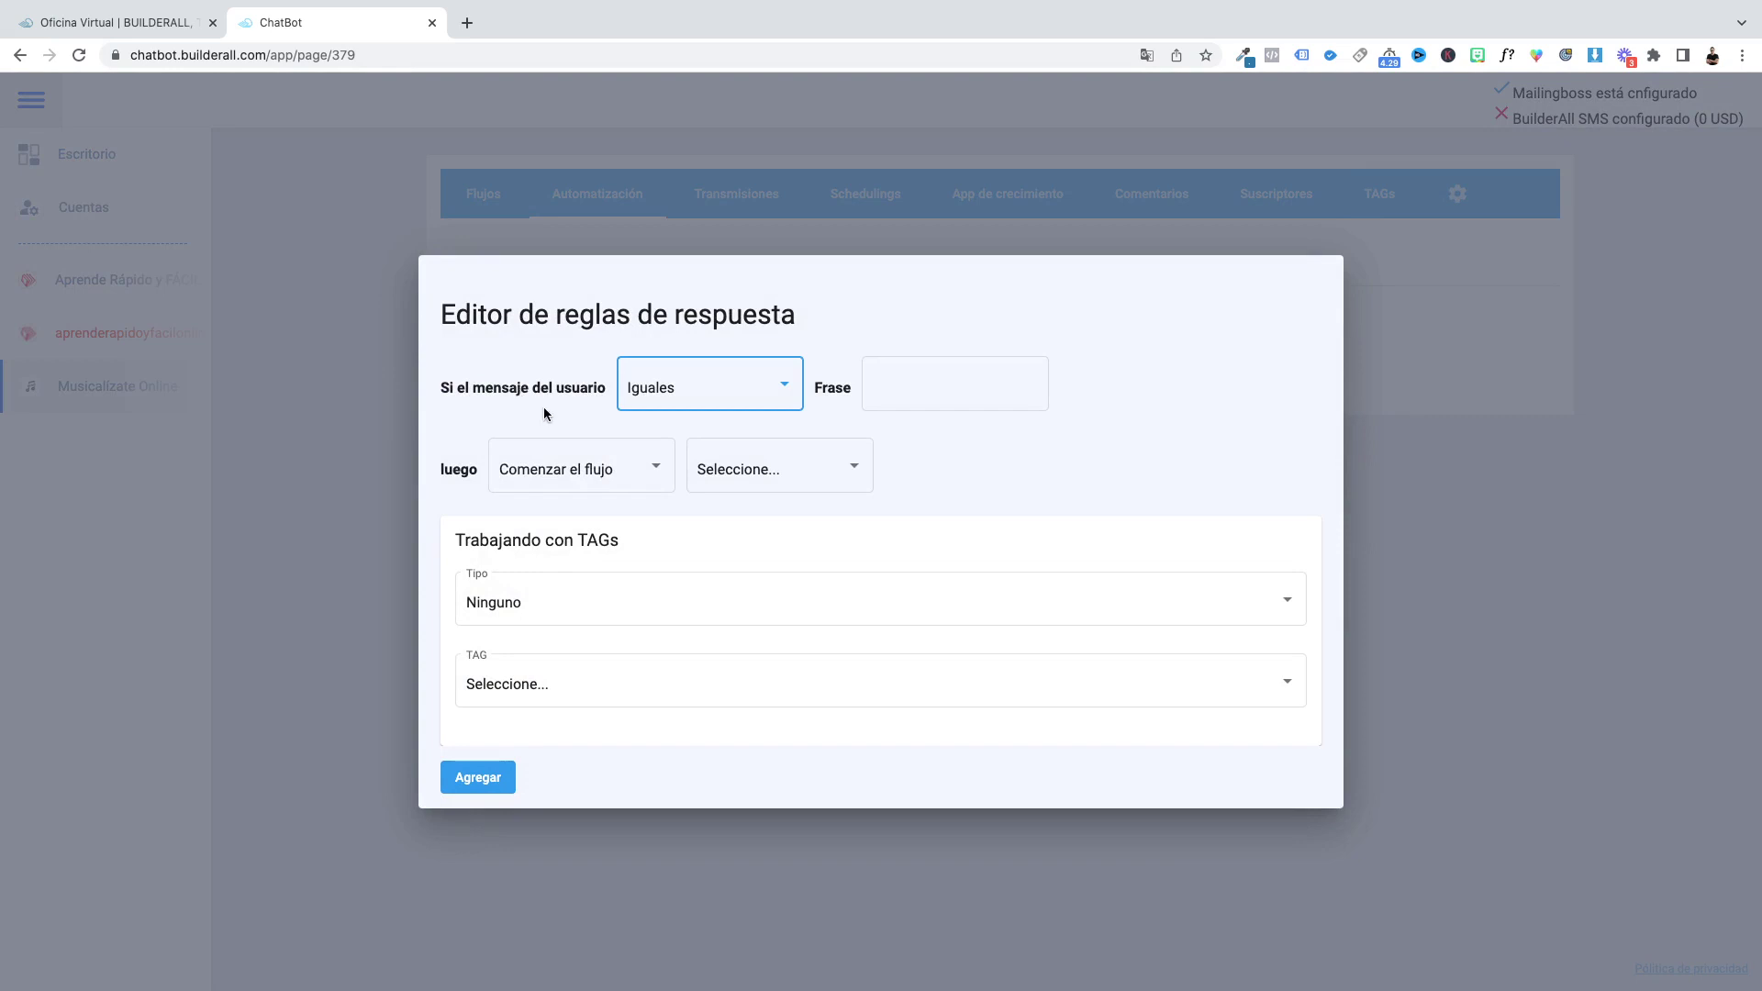
{"action": "left_click", "coordinate": [720, 395]}
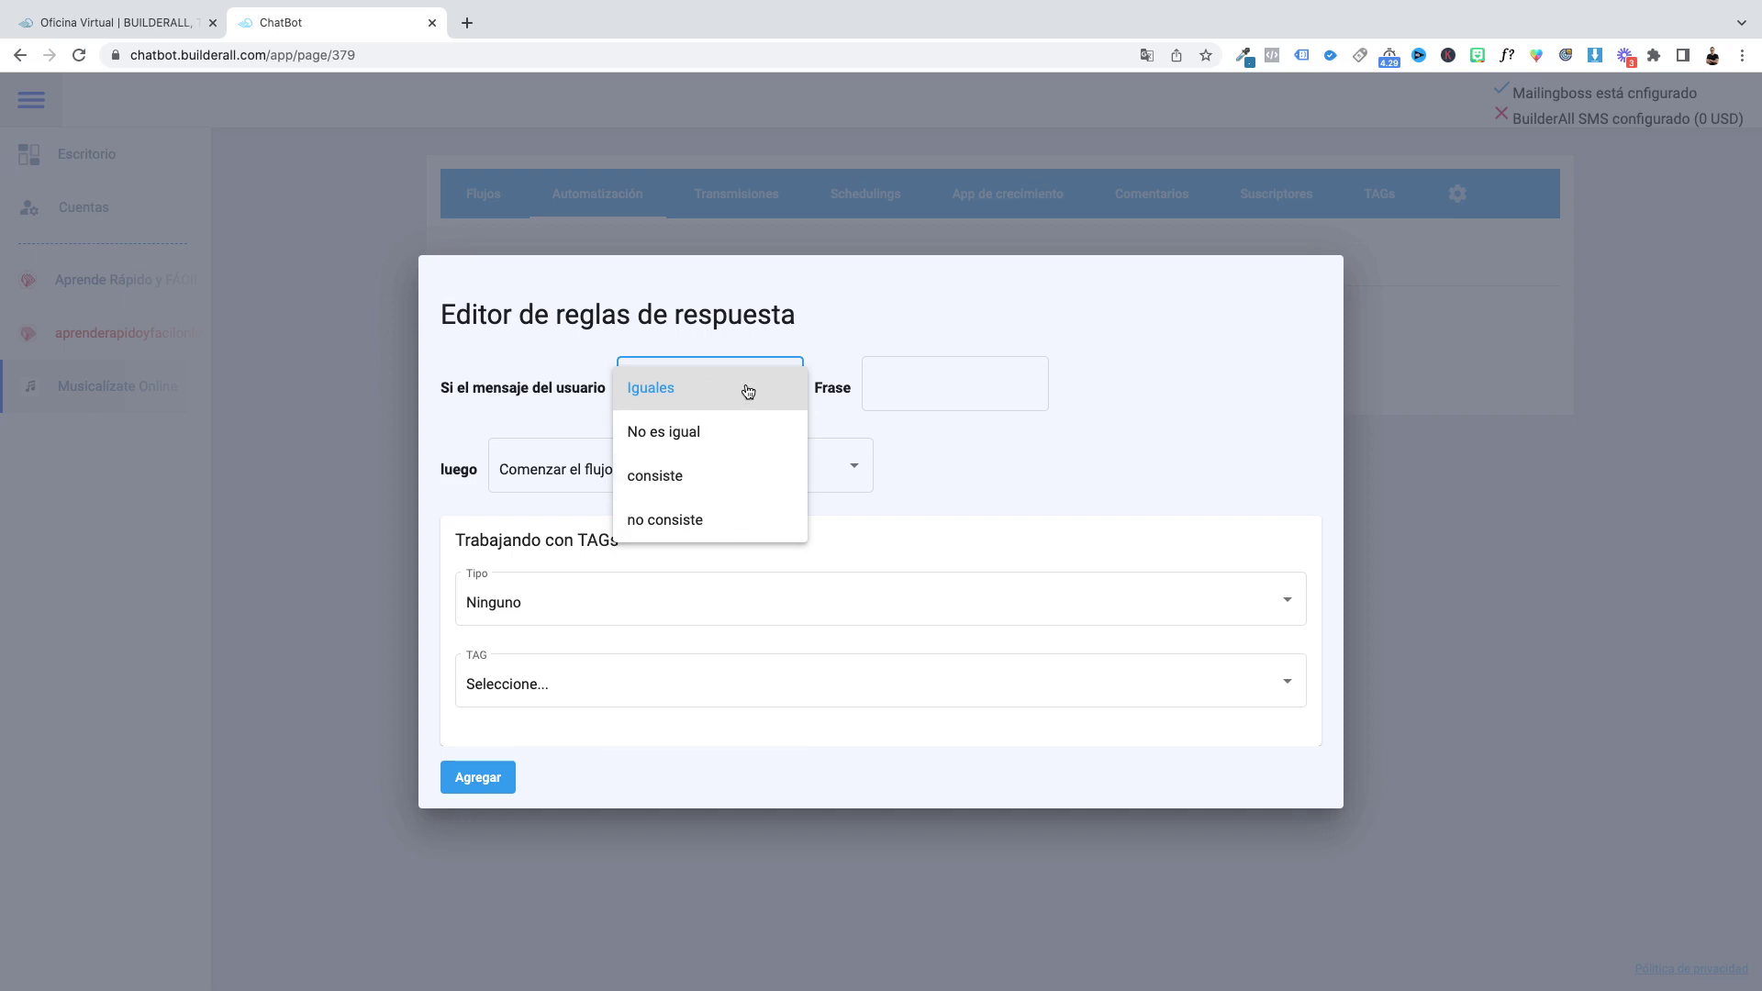
{"action": "left_click", "coordinate": [710, 485]}
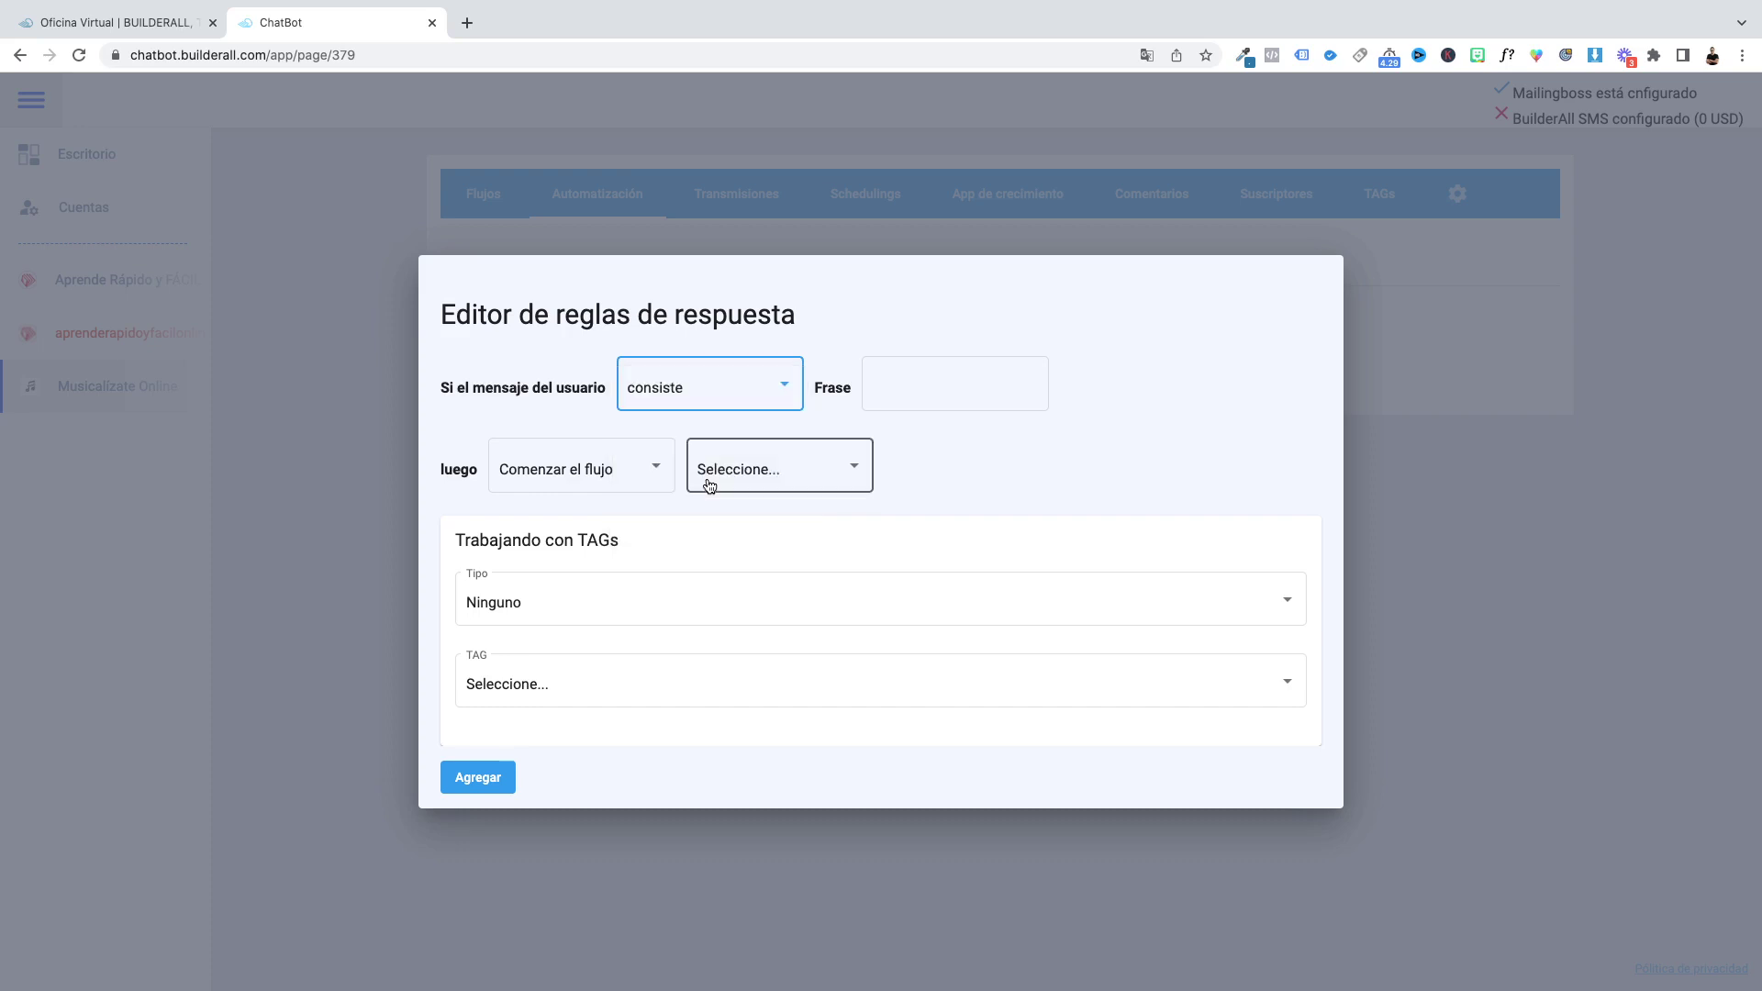
{"action": "left_click", "coordinate": [915, 408]}
{"action": "type", "text": "preci"}
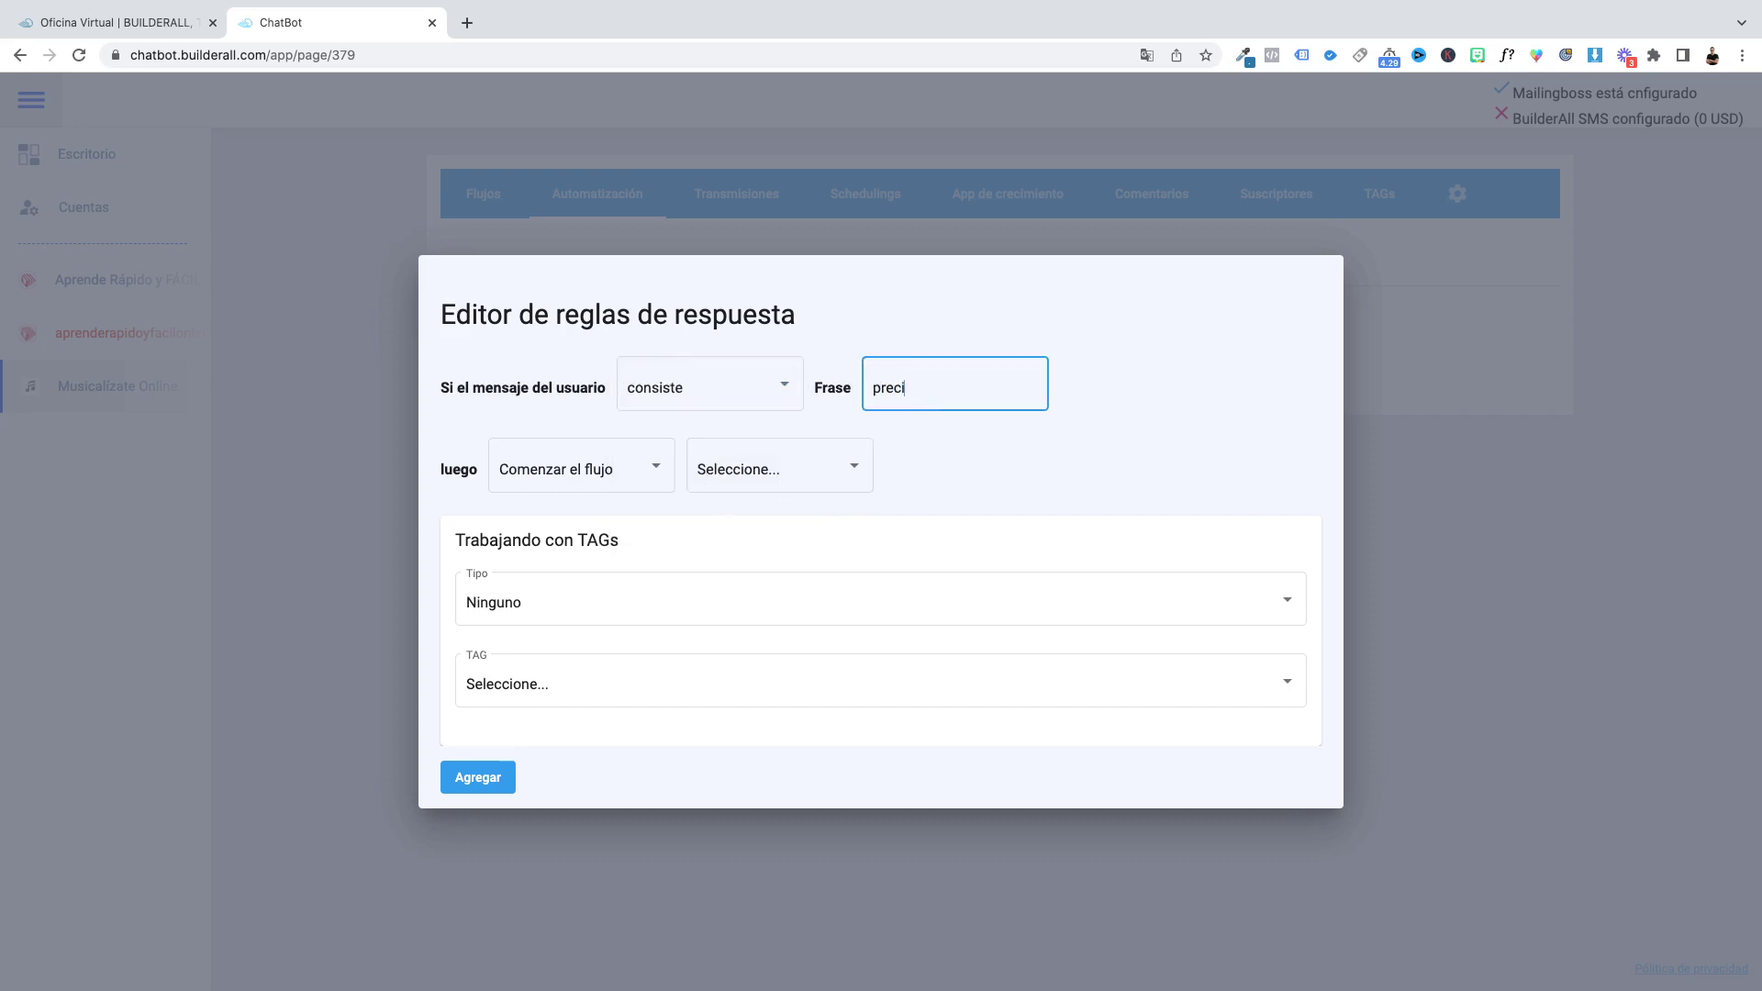
{"action": "type", "text": "o"}
{"action": "left_click", "coordinate": [680, 393]}
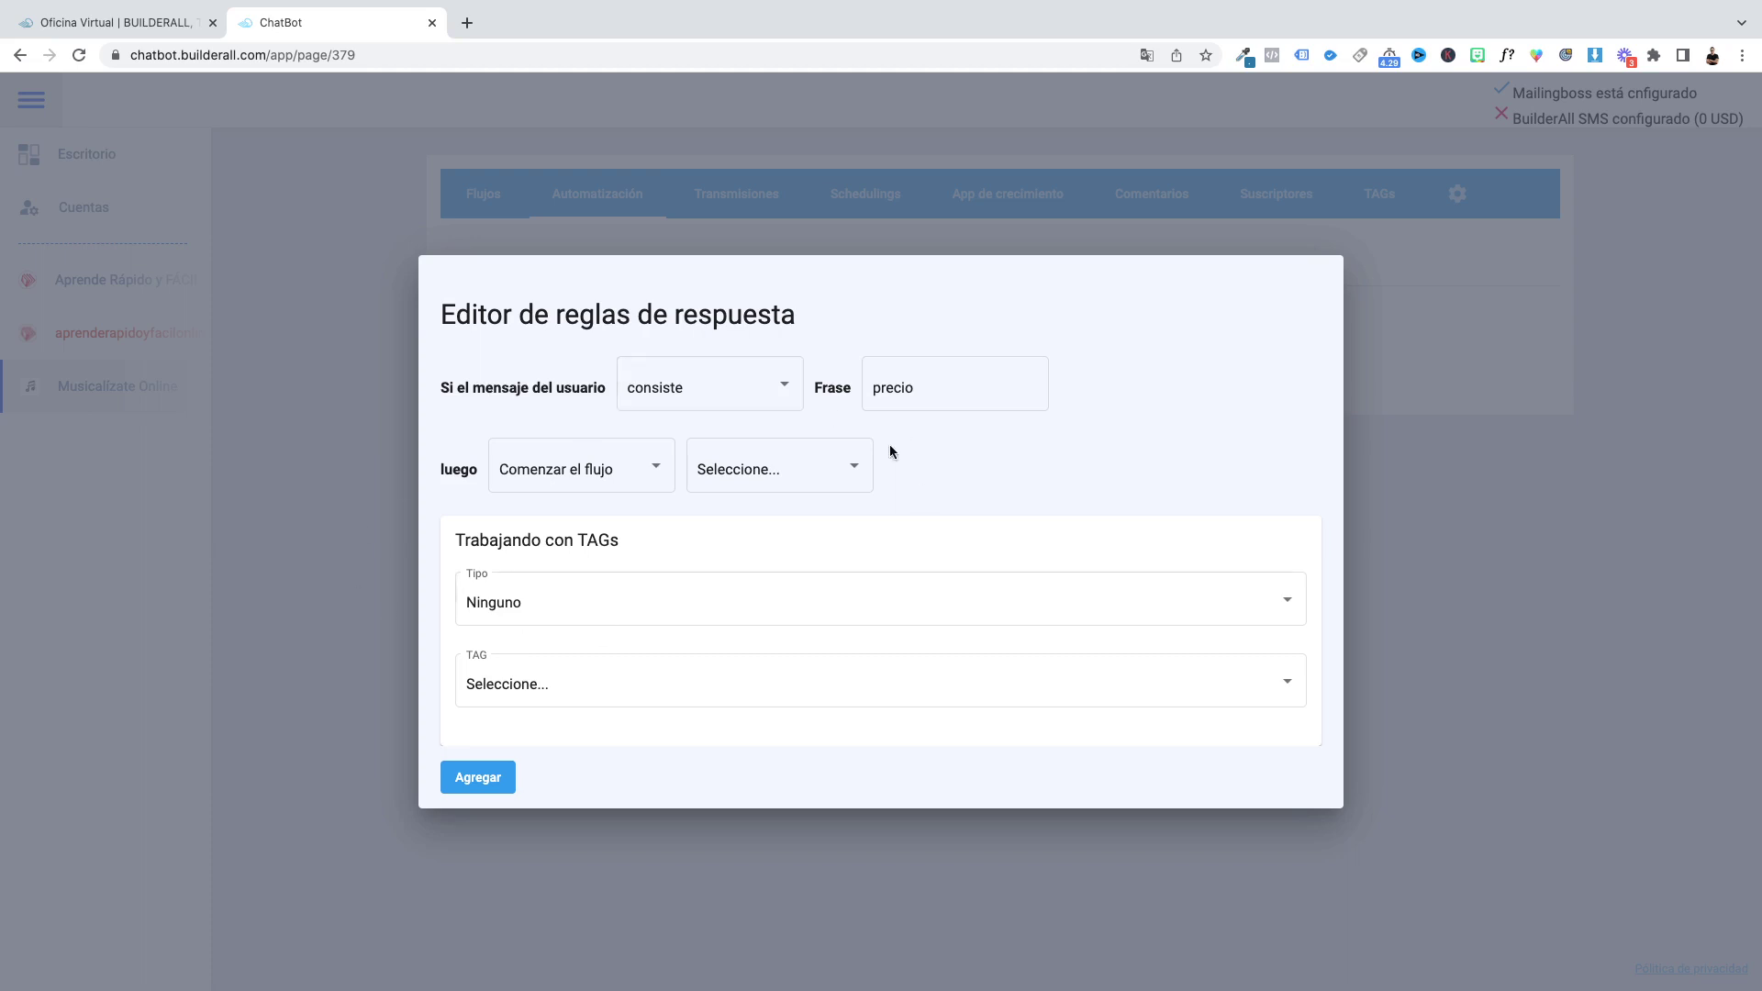
{"action": "left_click", "coordinate": [712, 379]}
{"action": "left_click", "coordinate": [679, 311]}
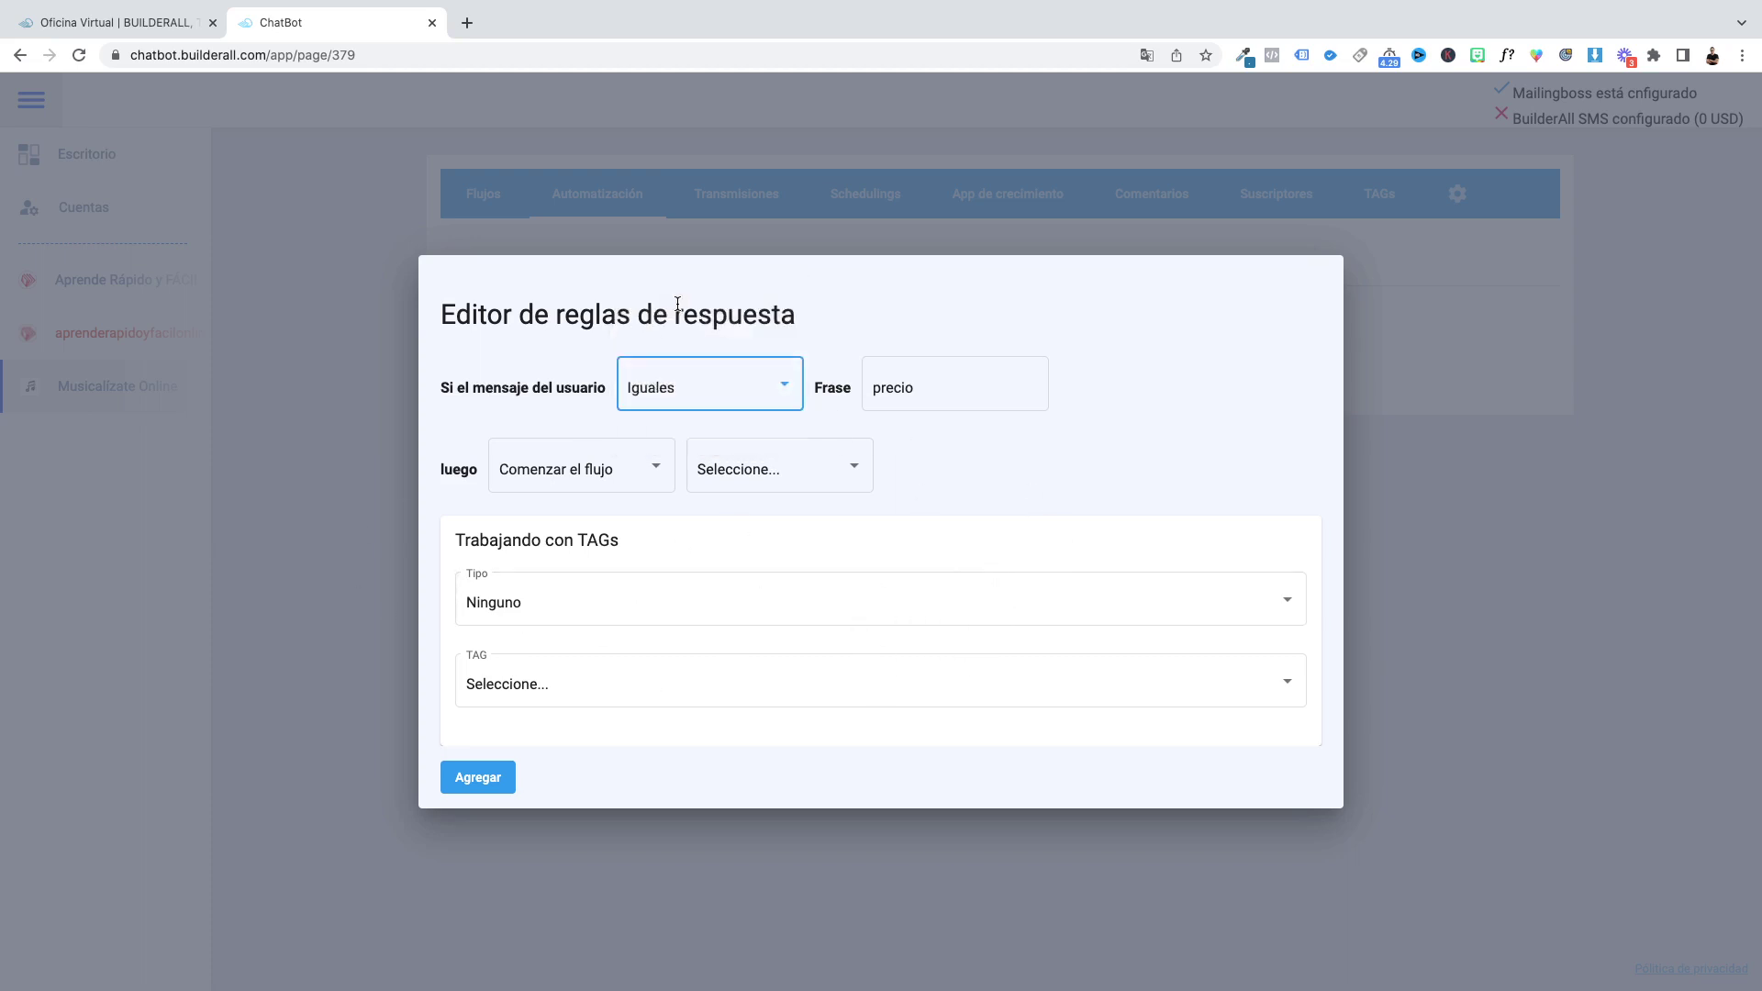
{"action": "left_click", "coordinate": [907, 391]}
{"action": "left_click", "coordinate": [733, 402]}
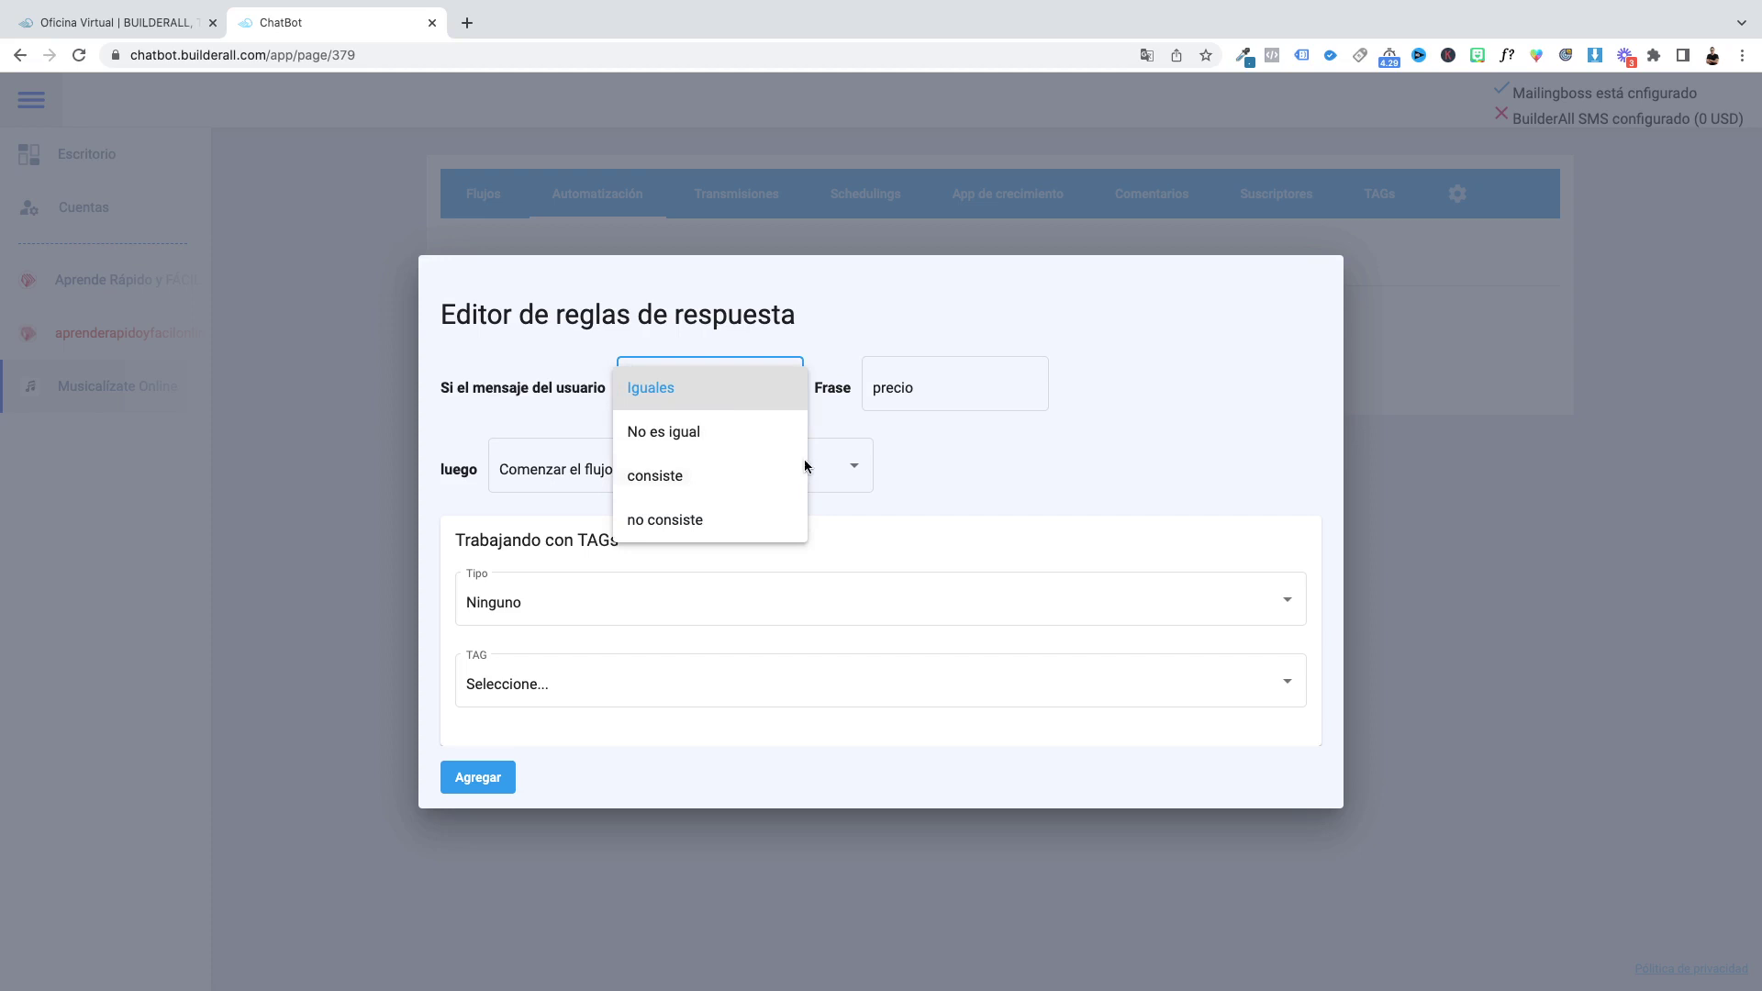
{"action": "left_click", "coordinate": [688, 477]}
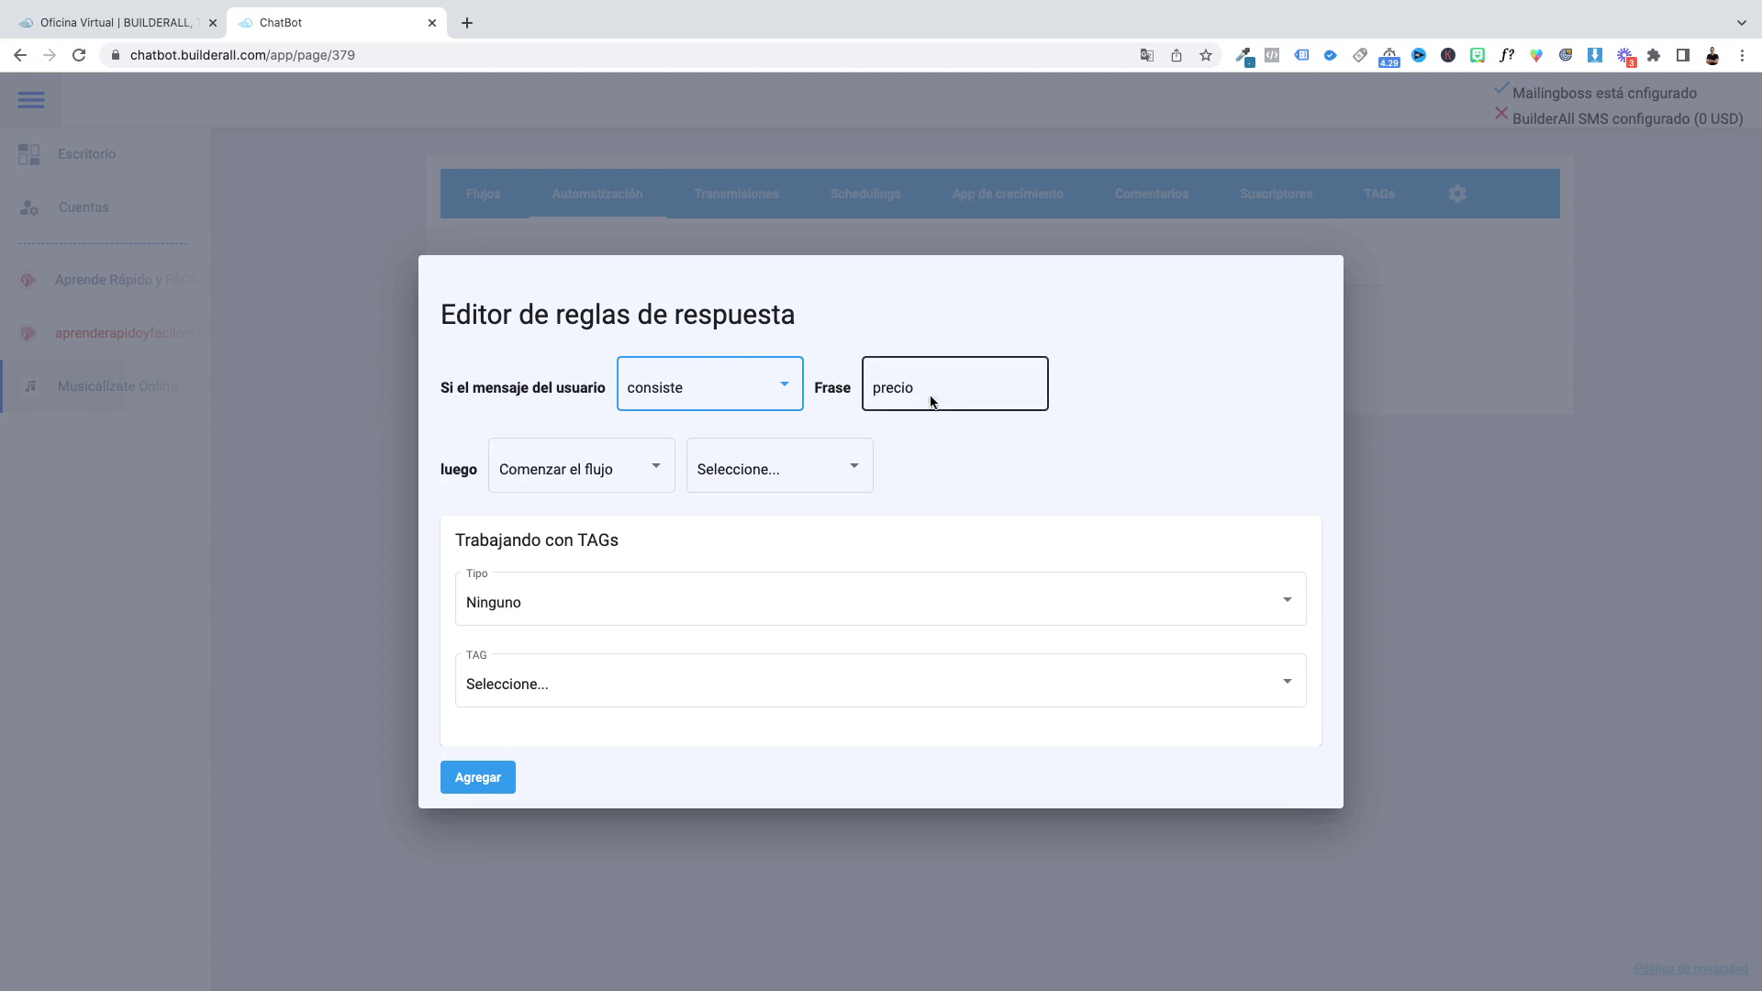
Step: Set the rule's action to Comenzar el flujo and choose the Test flow
{"action": "left_click", "coordinate": [598, 482]}
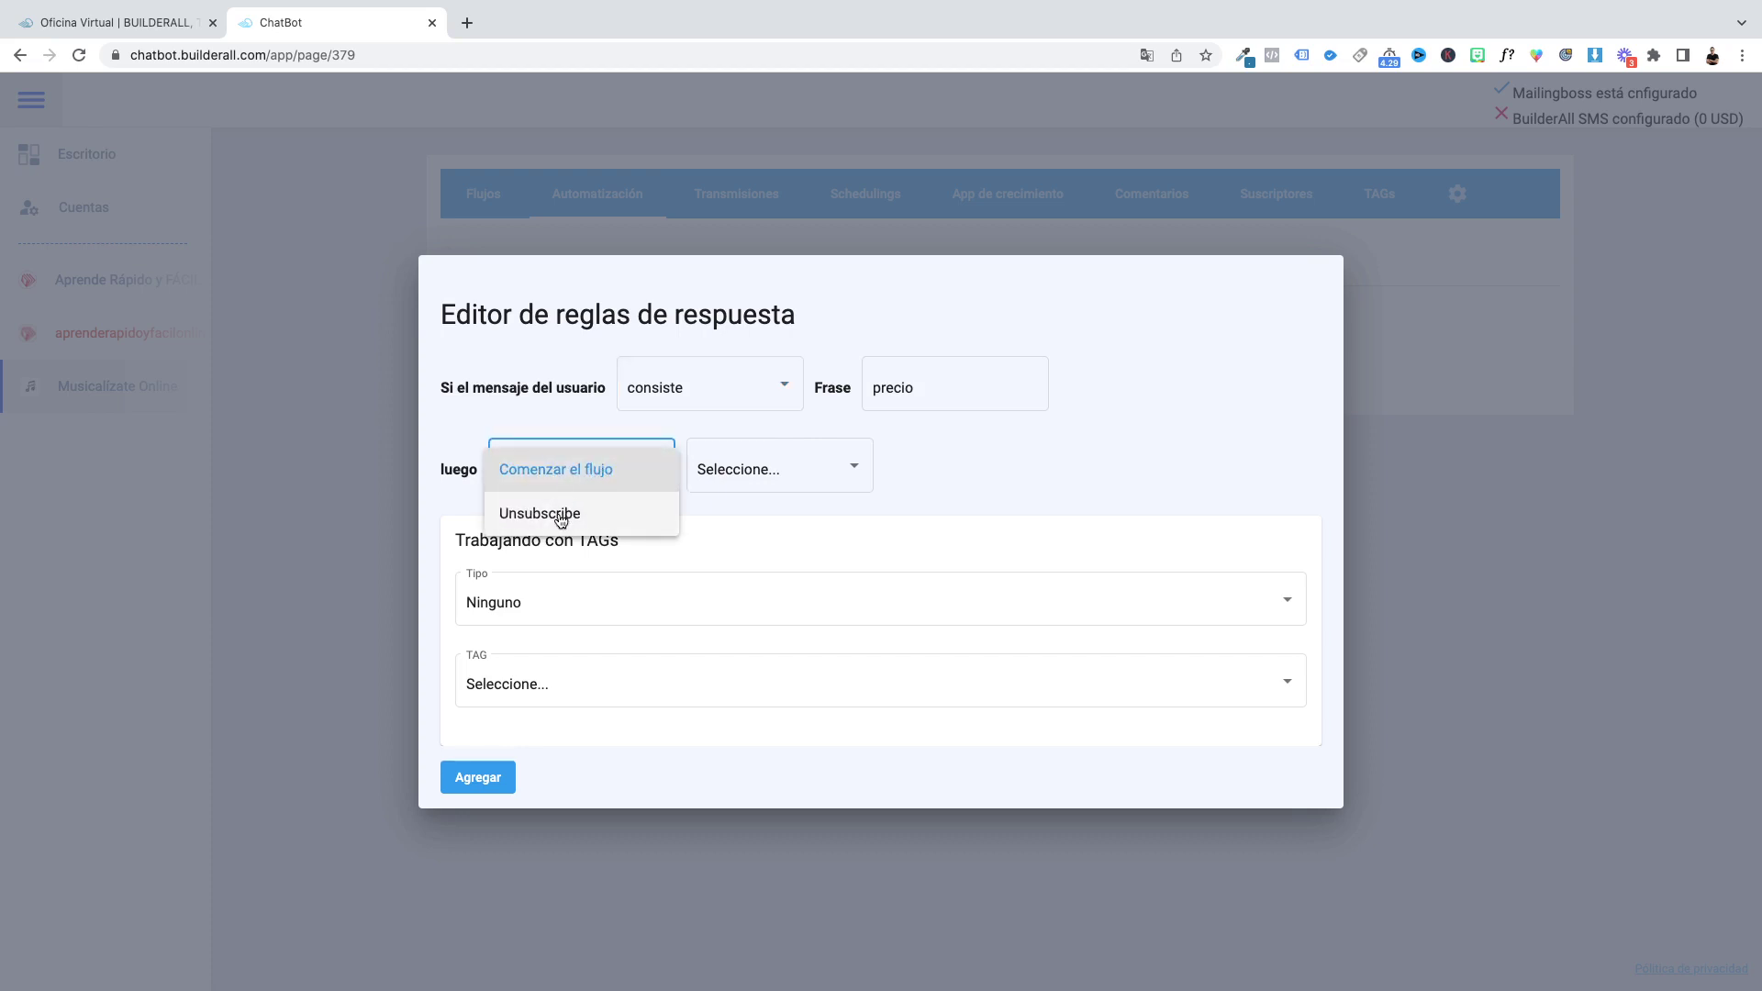
{"action": "left_click", "coordinate": [558, 512]}
{"action": "left_click", "coordinate": [571, 469]}
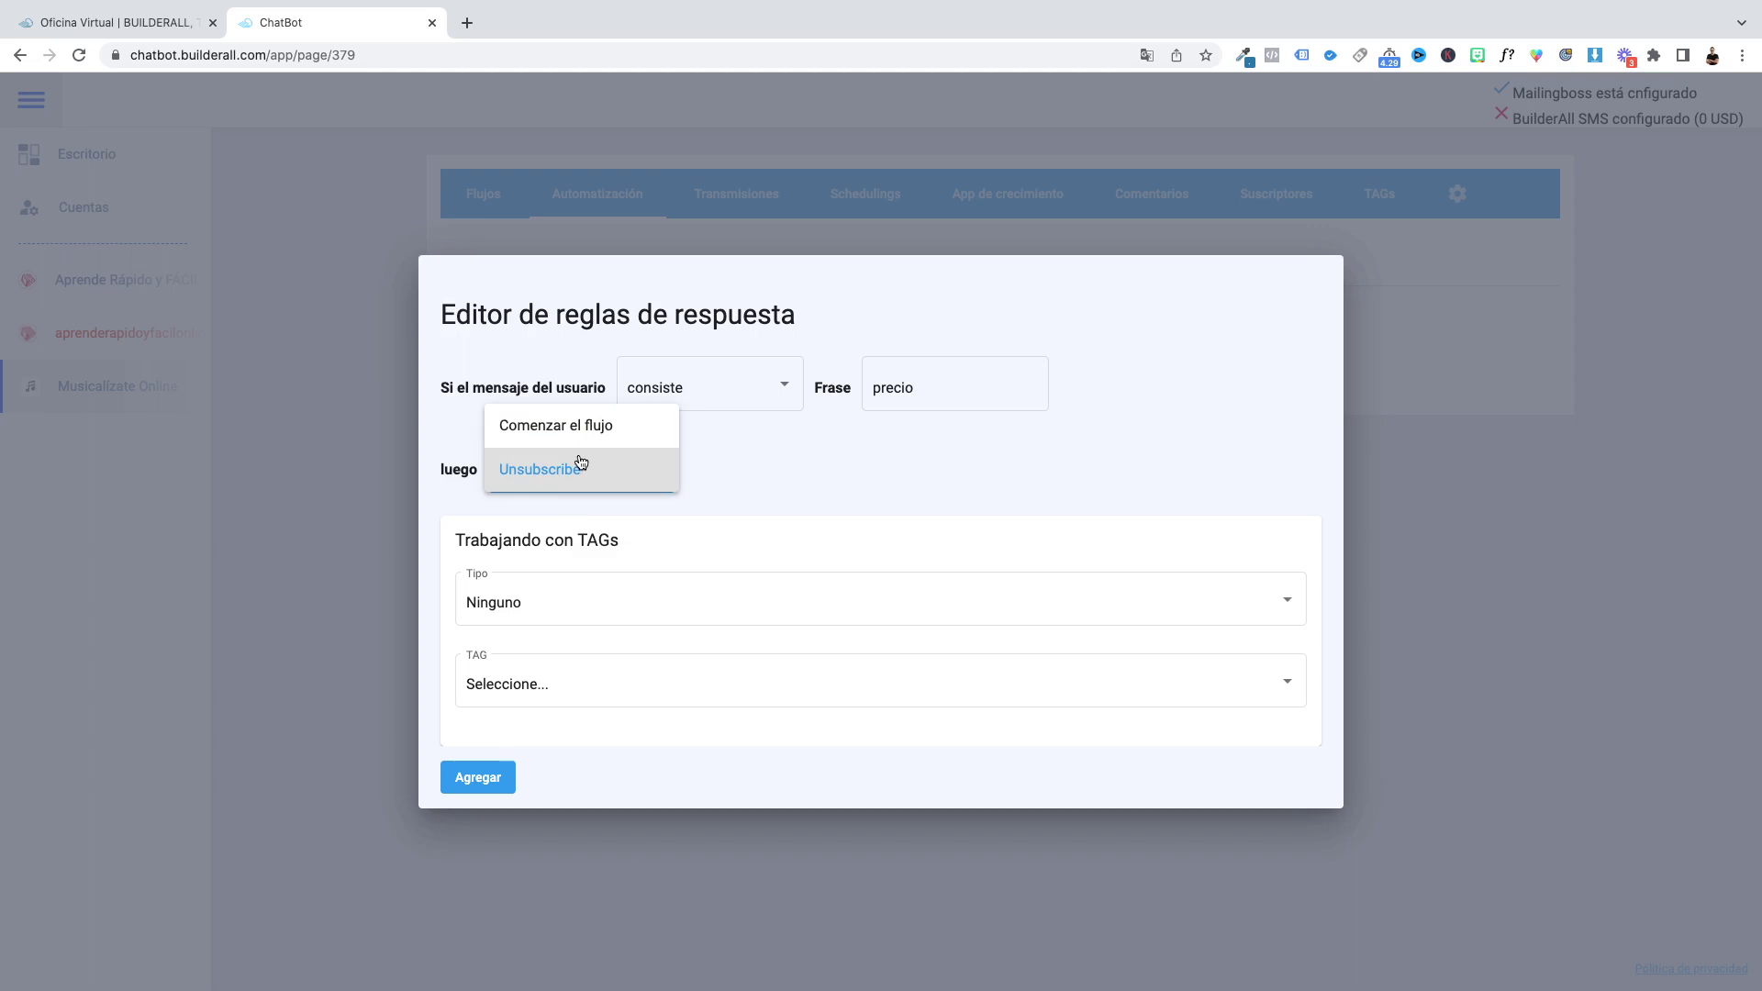
{"action": "left_click", "coordinate": [573, 425]}
{"action": "left_click", "coordinate": [751, 468]}
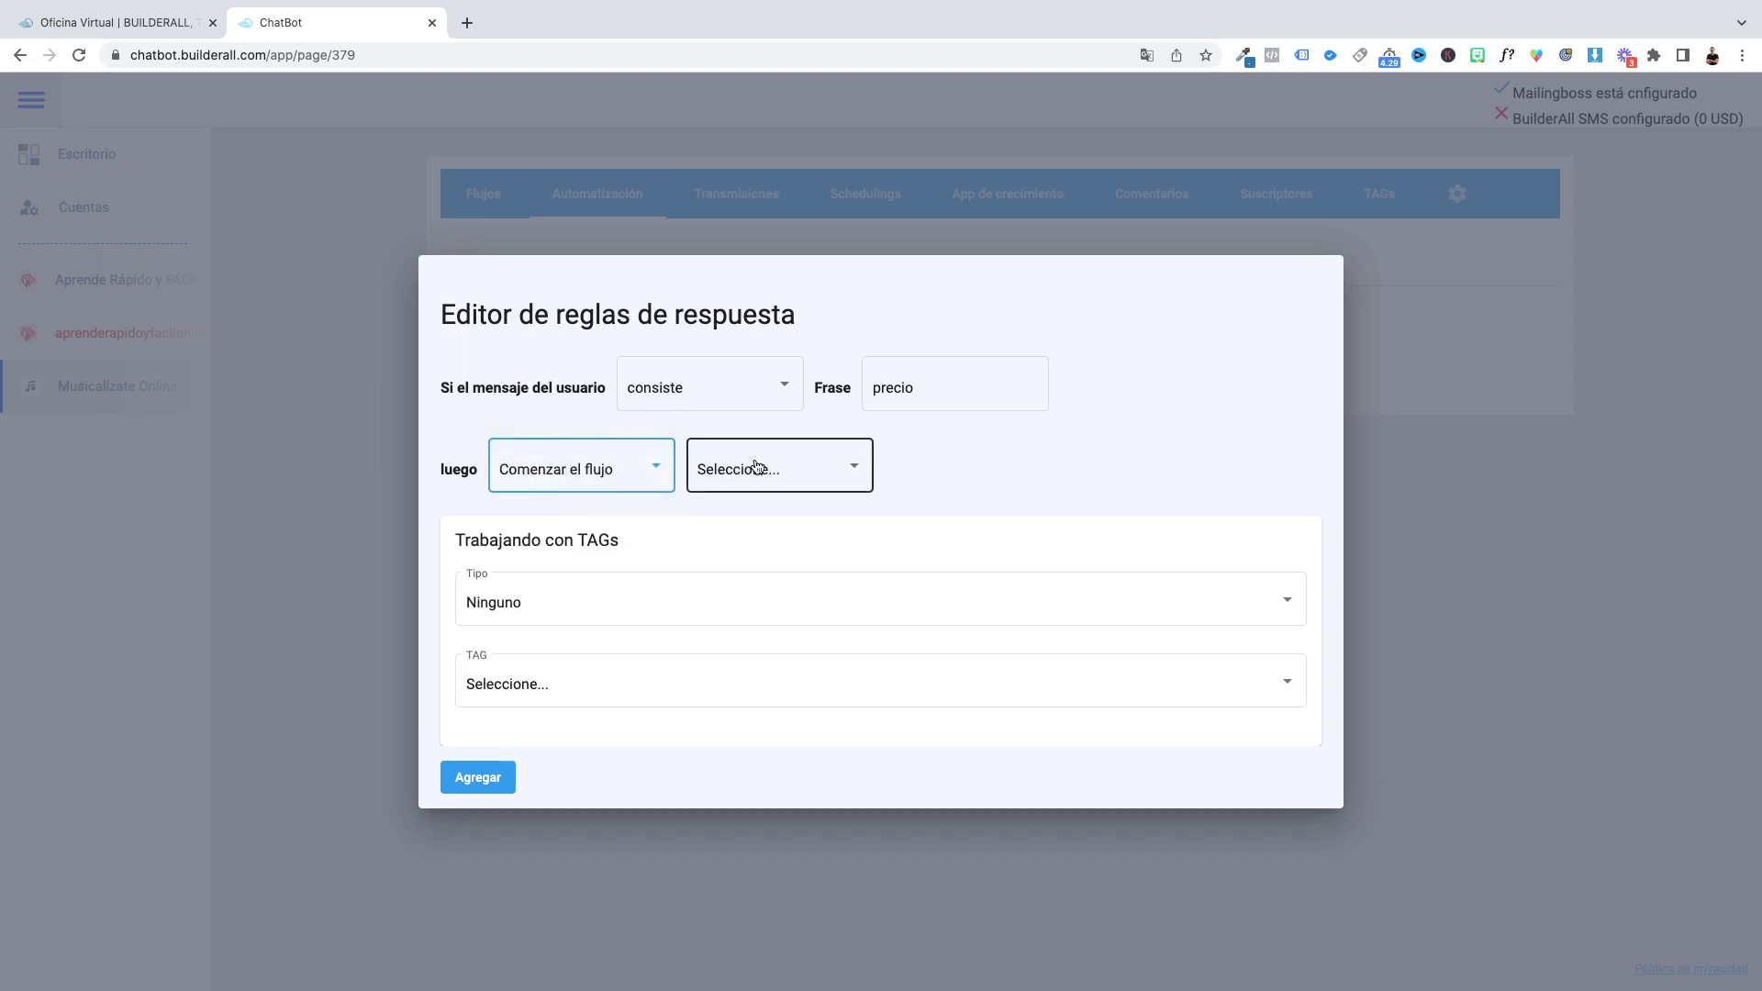
{"action": "left_click", "coordinate": [764, 518]}
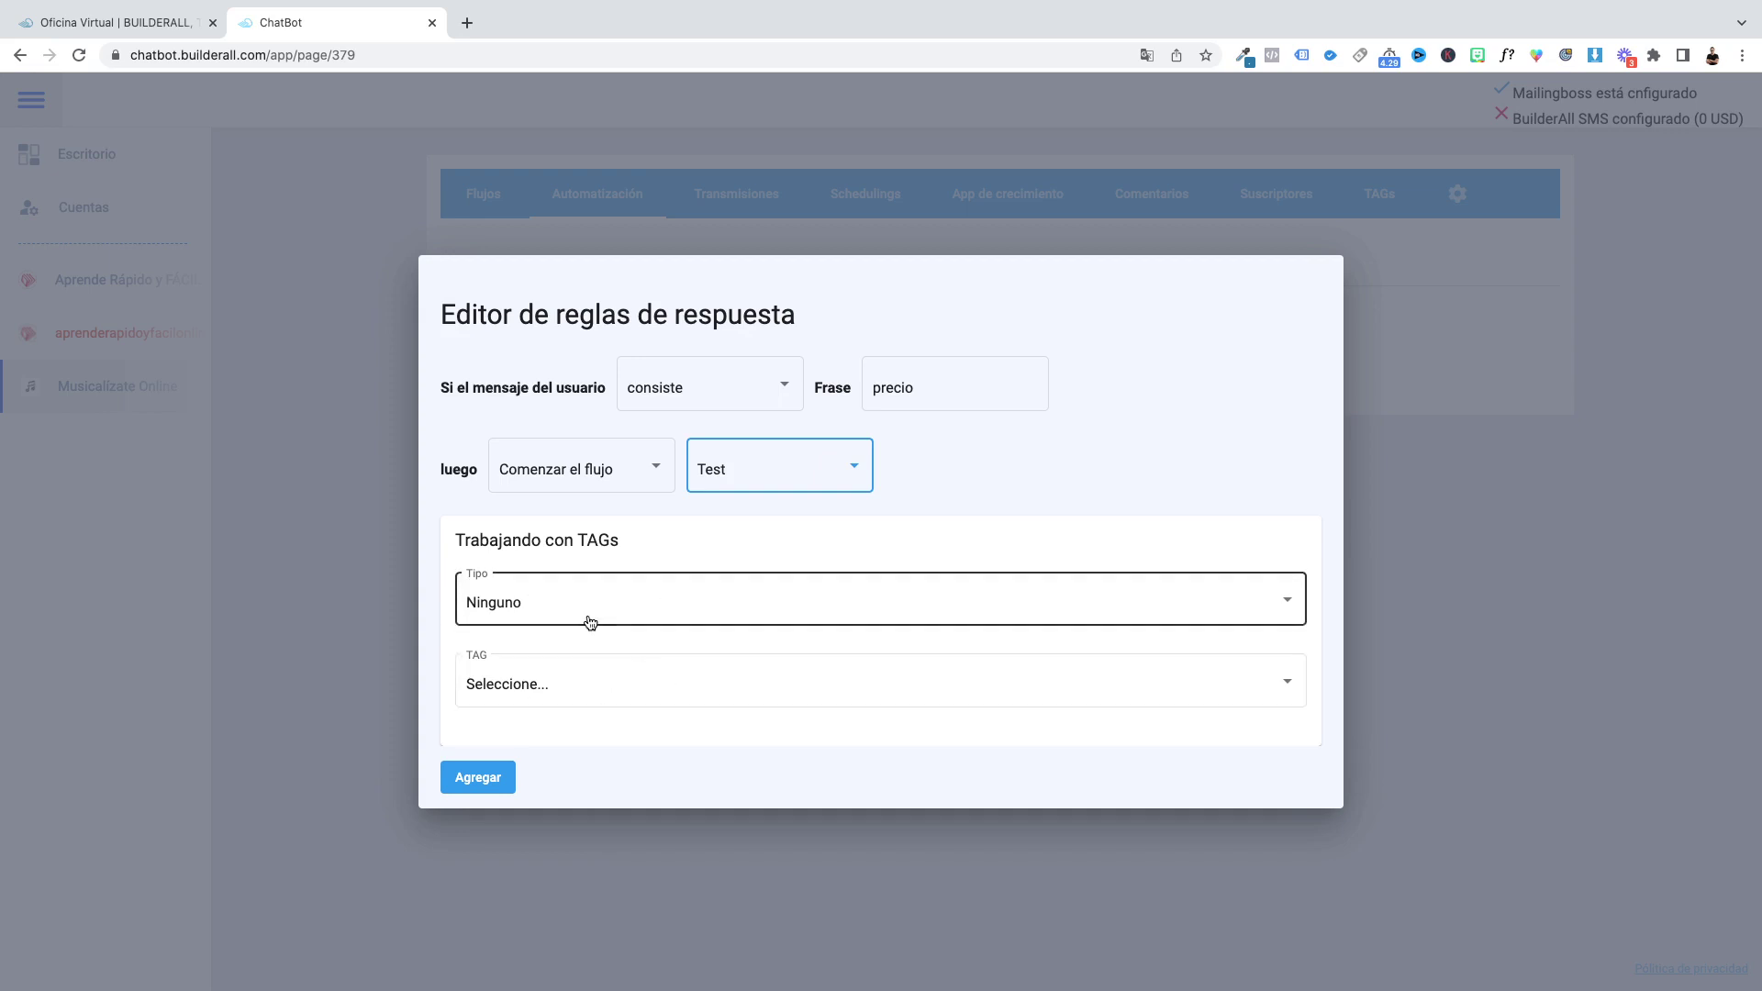
Step: Leave the rule's TAG type as Ninguno and add the response rule
{"action": "left_click", "coordinate": [542, 603]}
{"action": "left_click", "coordinate": [585, 655]}
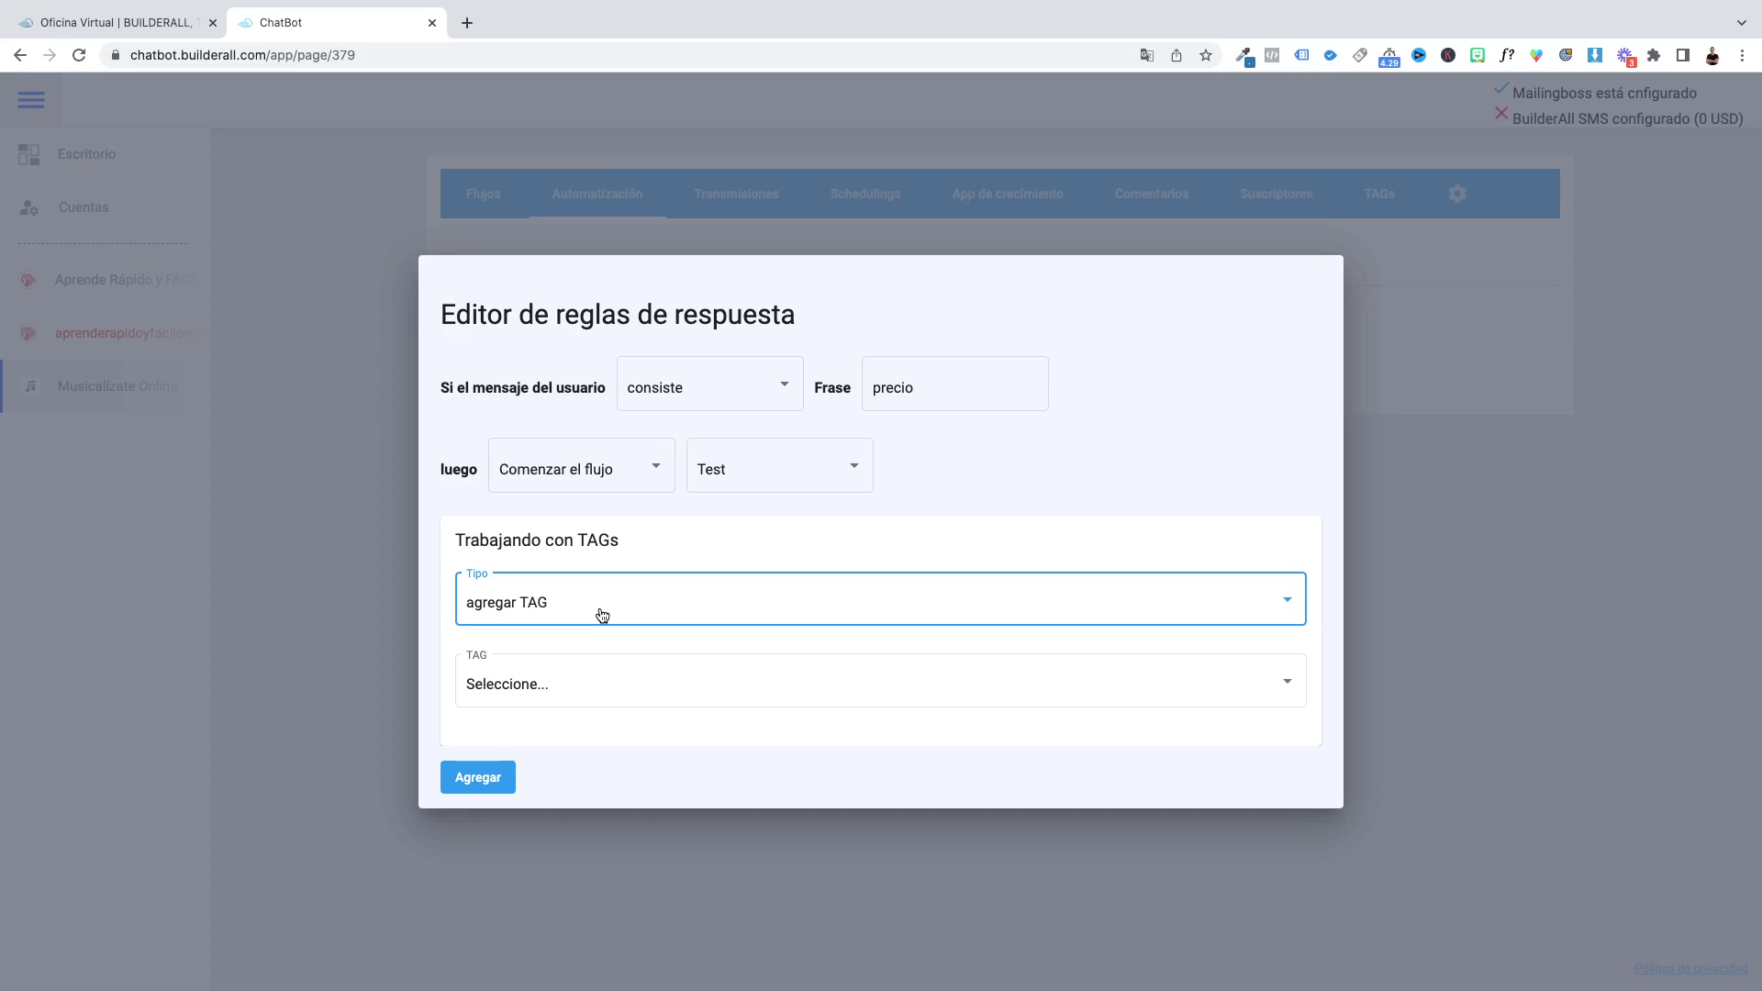
{"action": "left_click", "coordinate": [604, 677]}
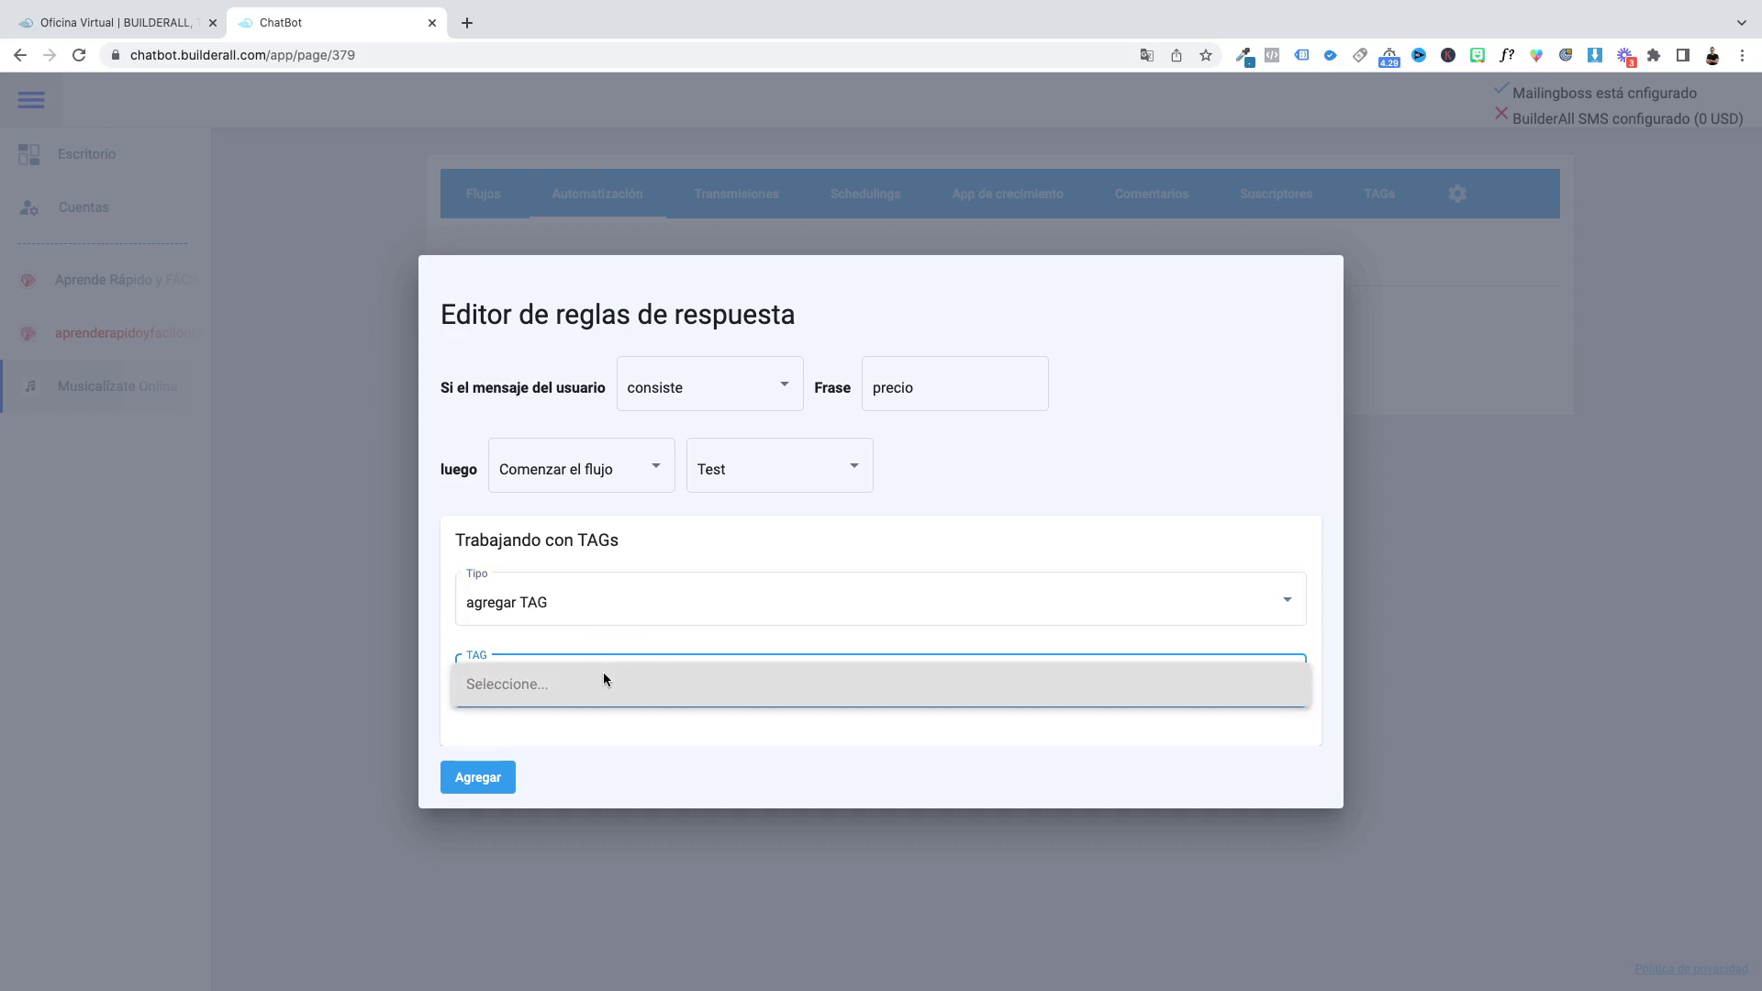
{"action": "left_click", "coordinate": [617, 610]}
{"action": "left_click", "coordinate": [649, 551]}
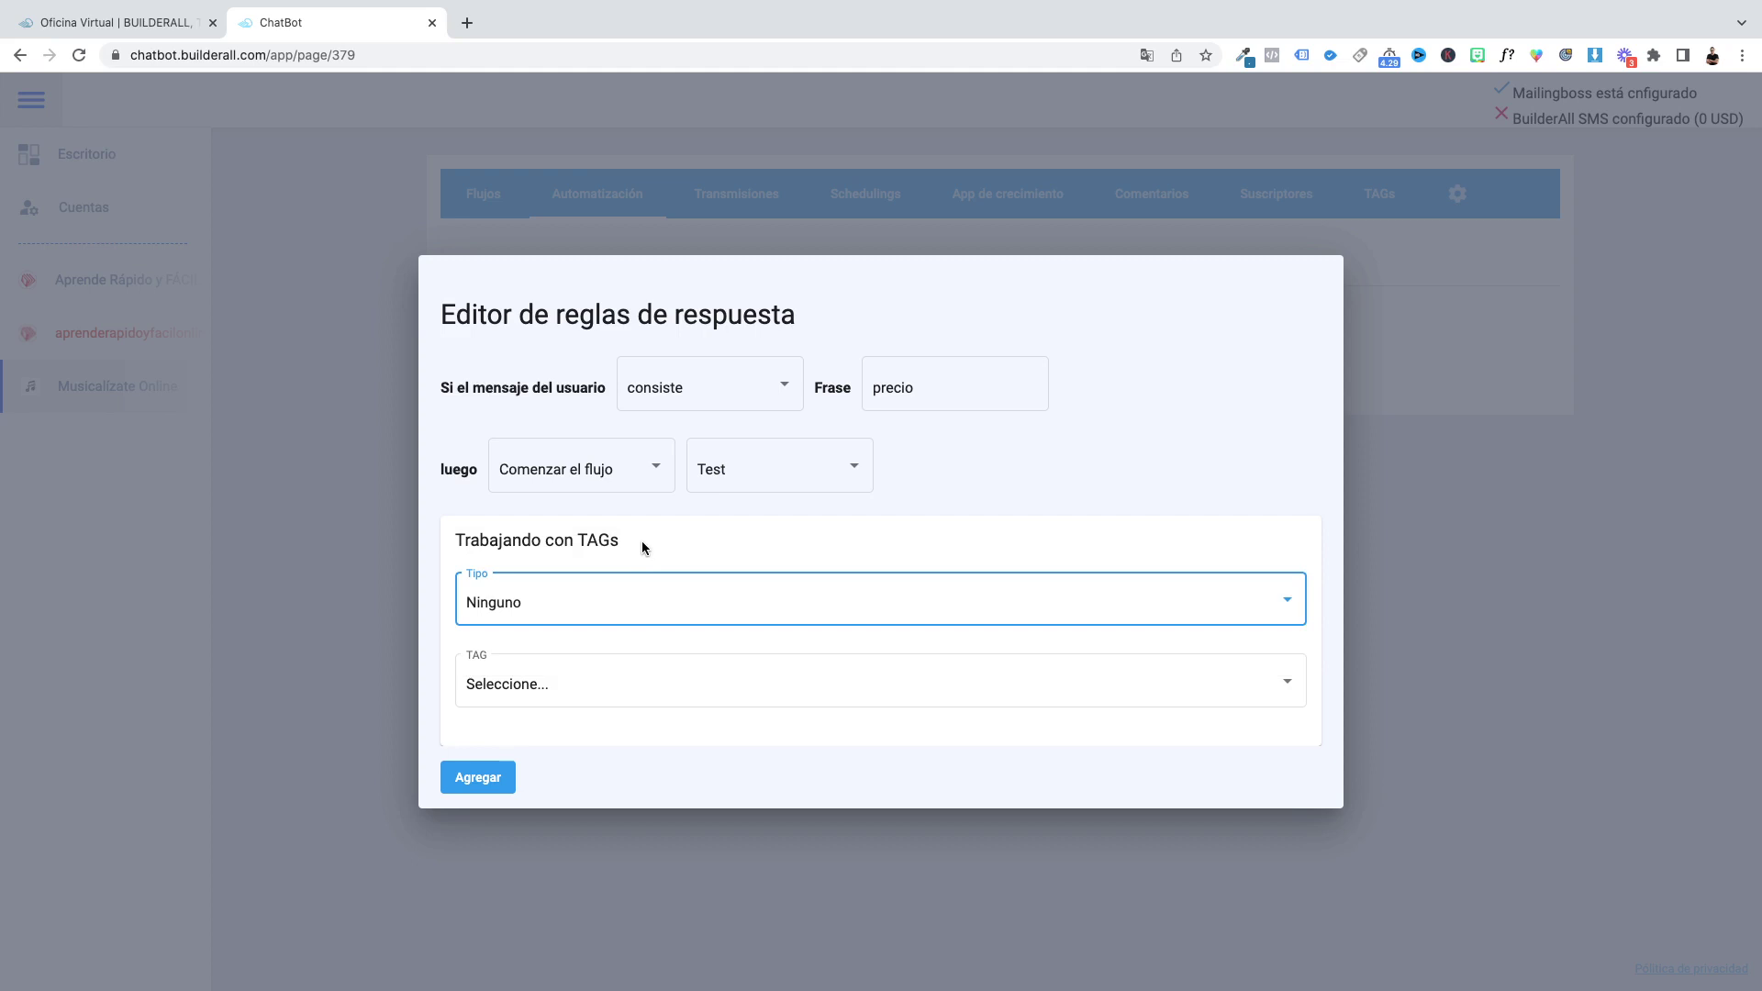
{"action": "left_click", "coordinate": [453, 786]}
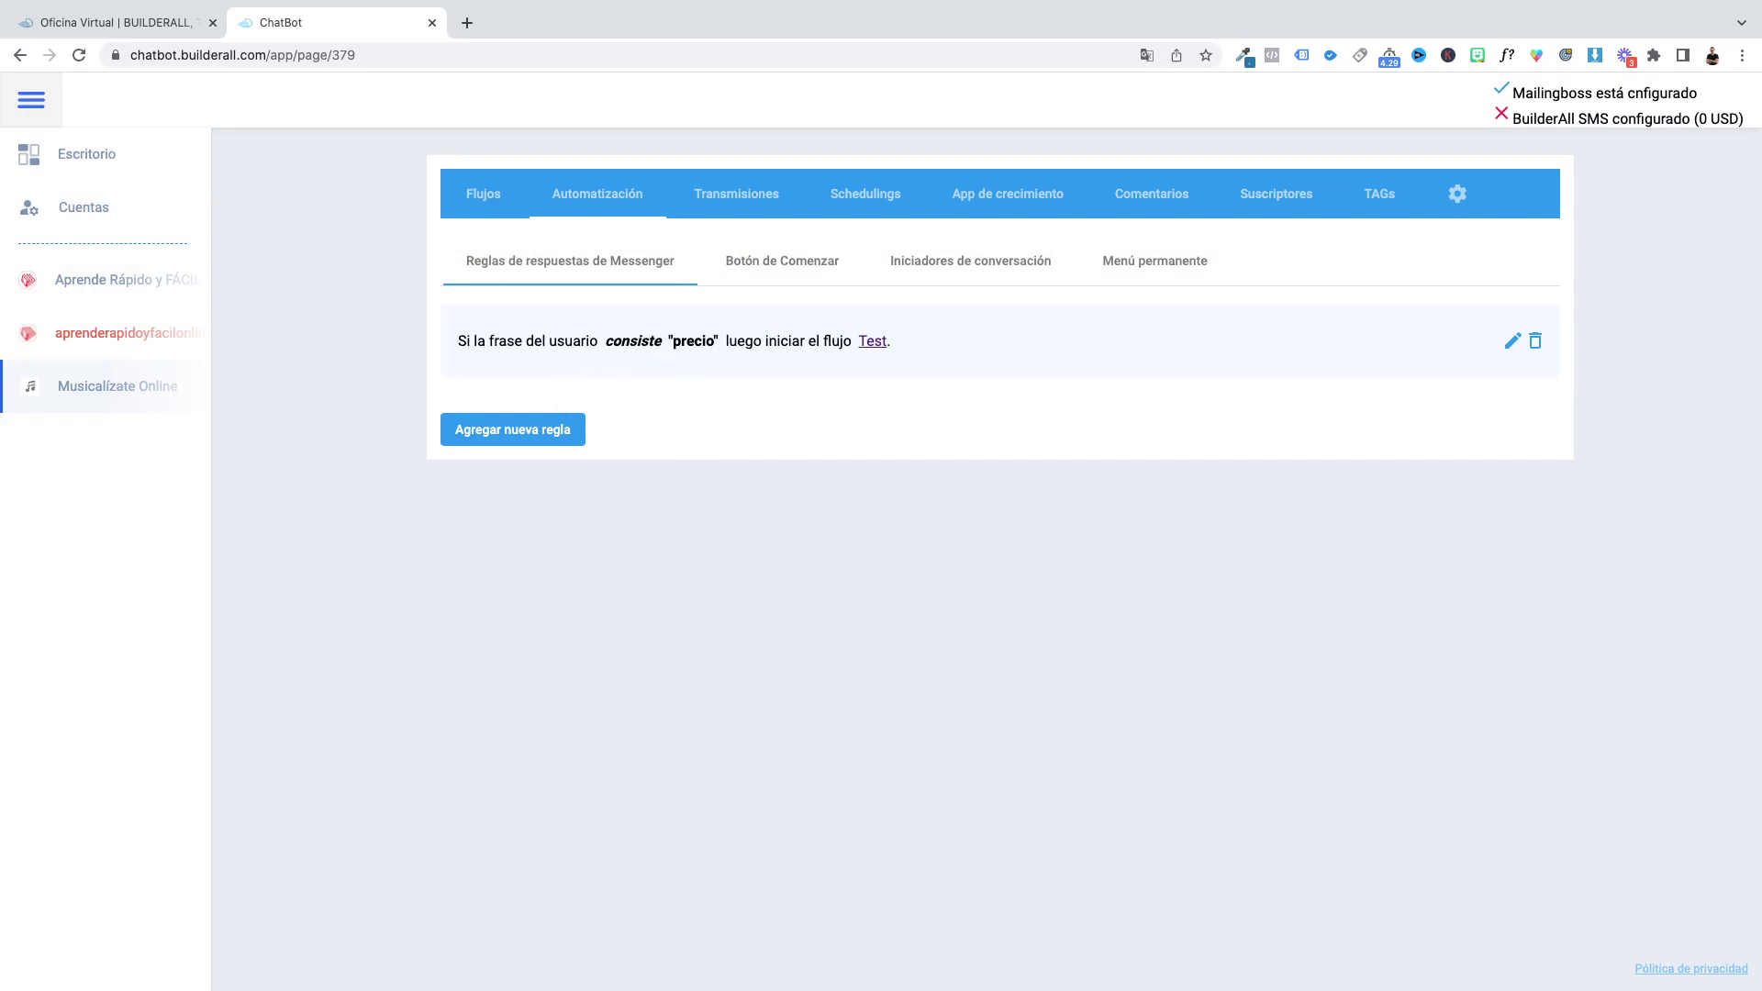
Step: Review the Botón de Comenzar settings, including the greeting message and the flow options for starting the conversation
{"action": "left_click", "coordinate": [778, 271]}
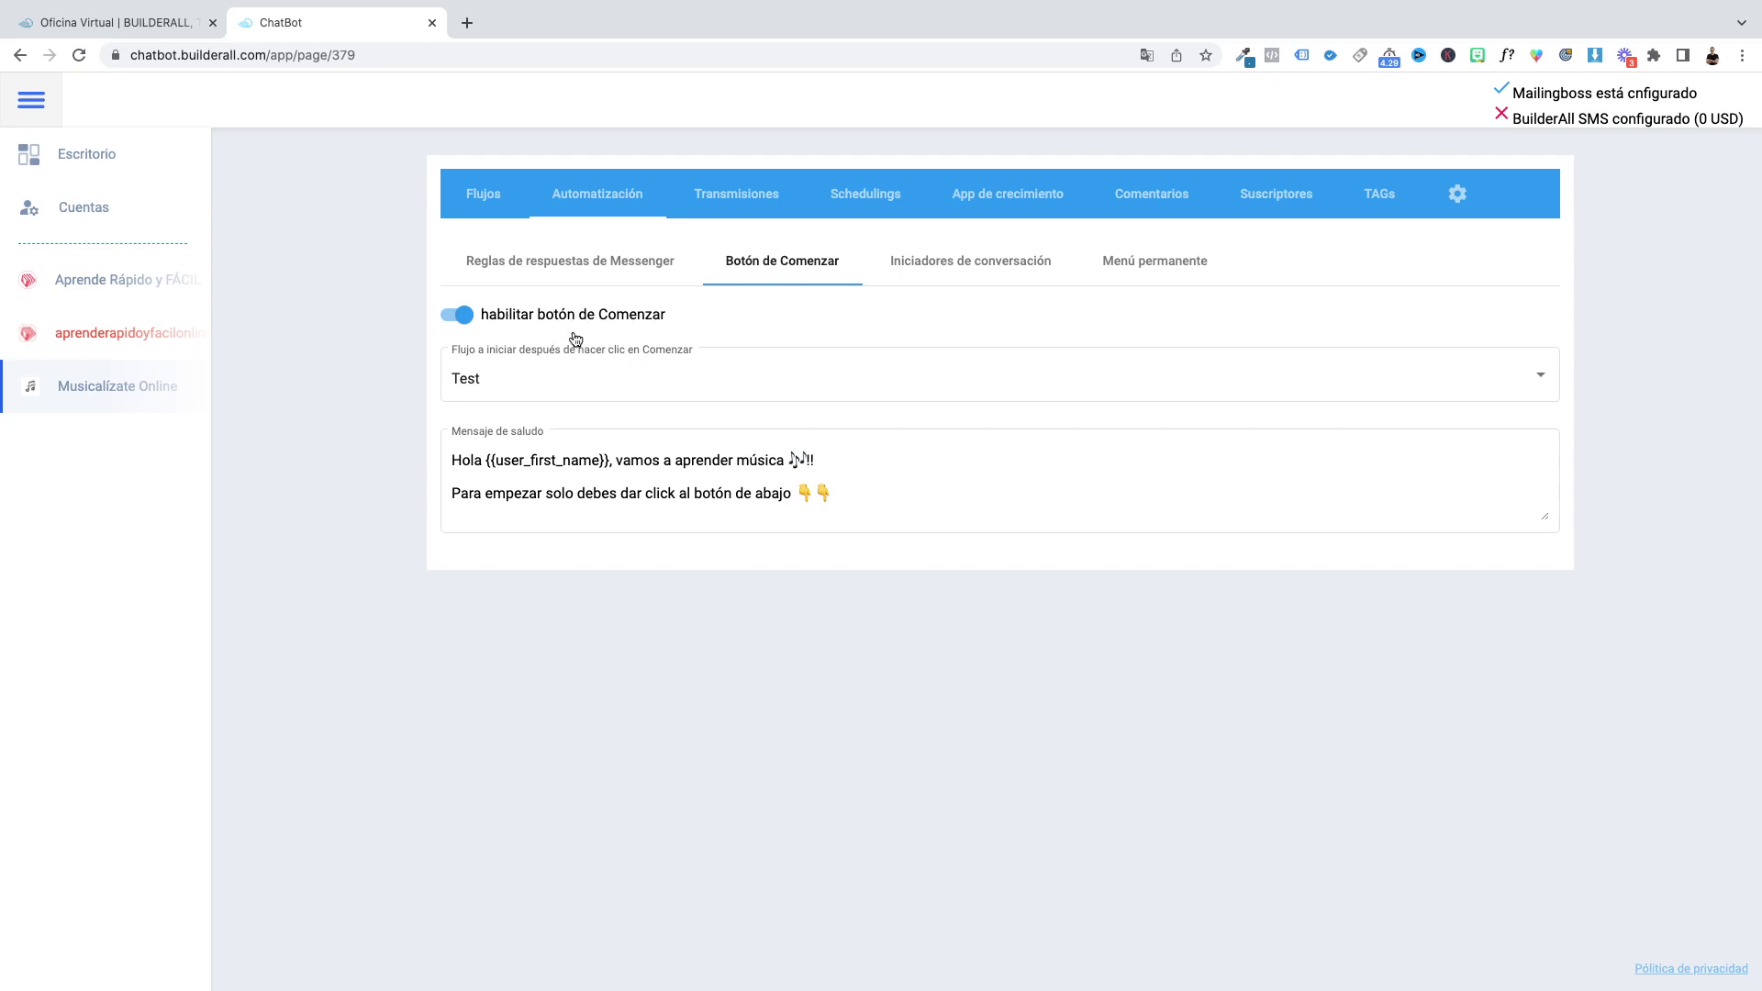
{"action": "left_click_drag", "start_coordinate": [452, 460], "coordinate": [881, 492]}
{"action": "left_click", "coordinate": [882, 491]}
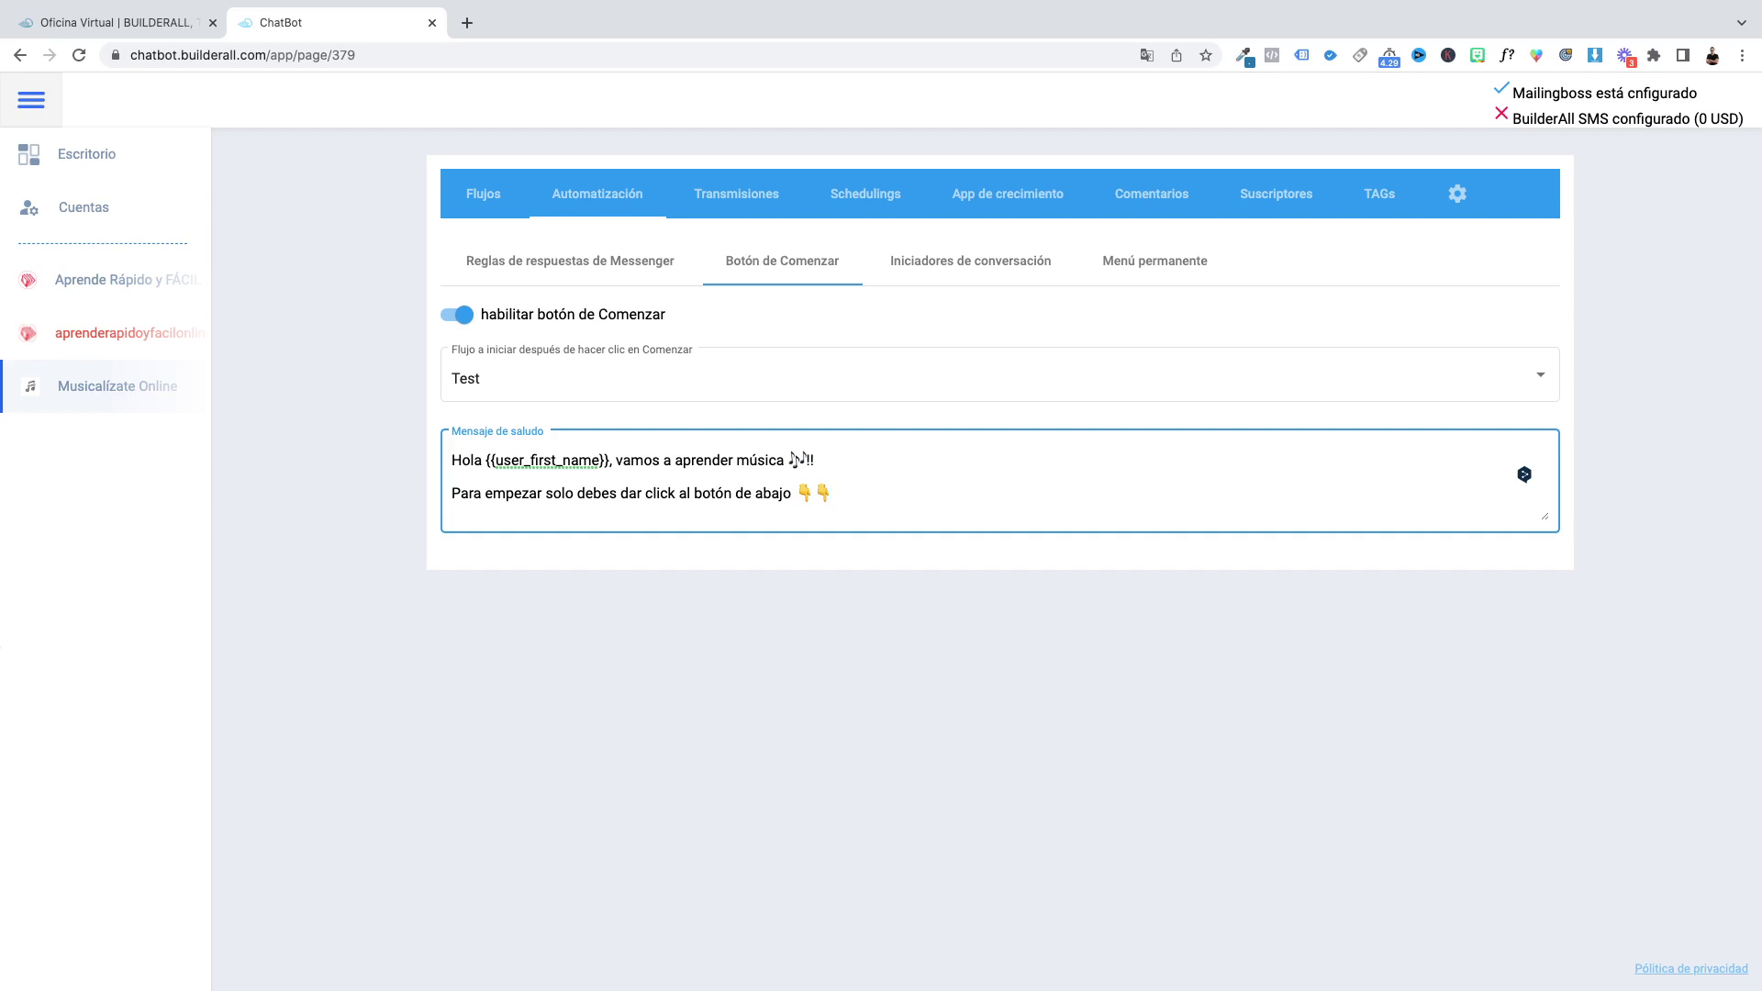
{"action": "left_click", "coordinate": [616, 382]}
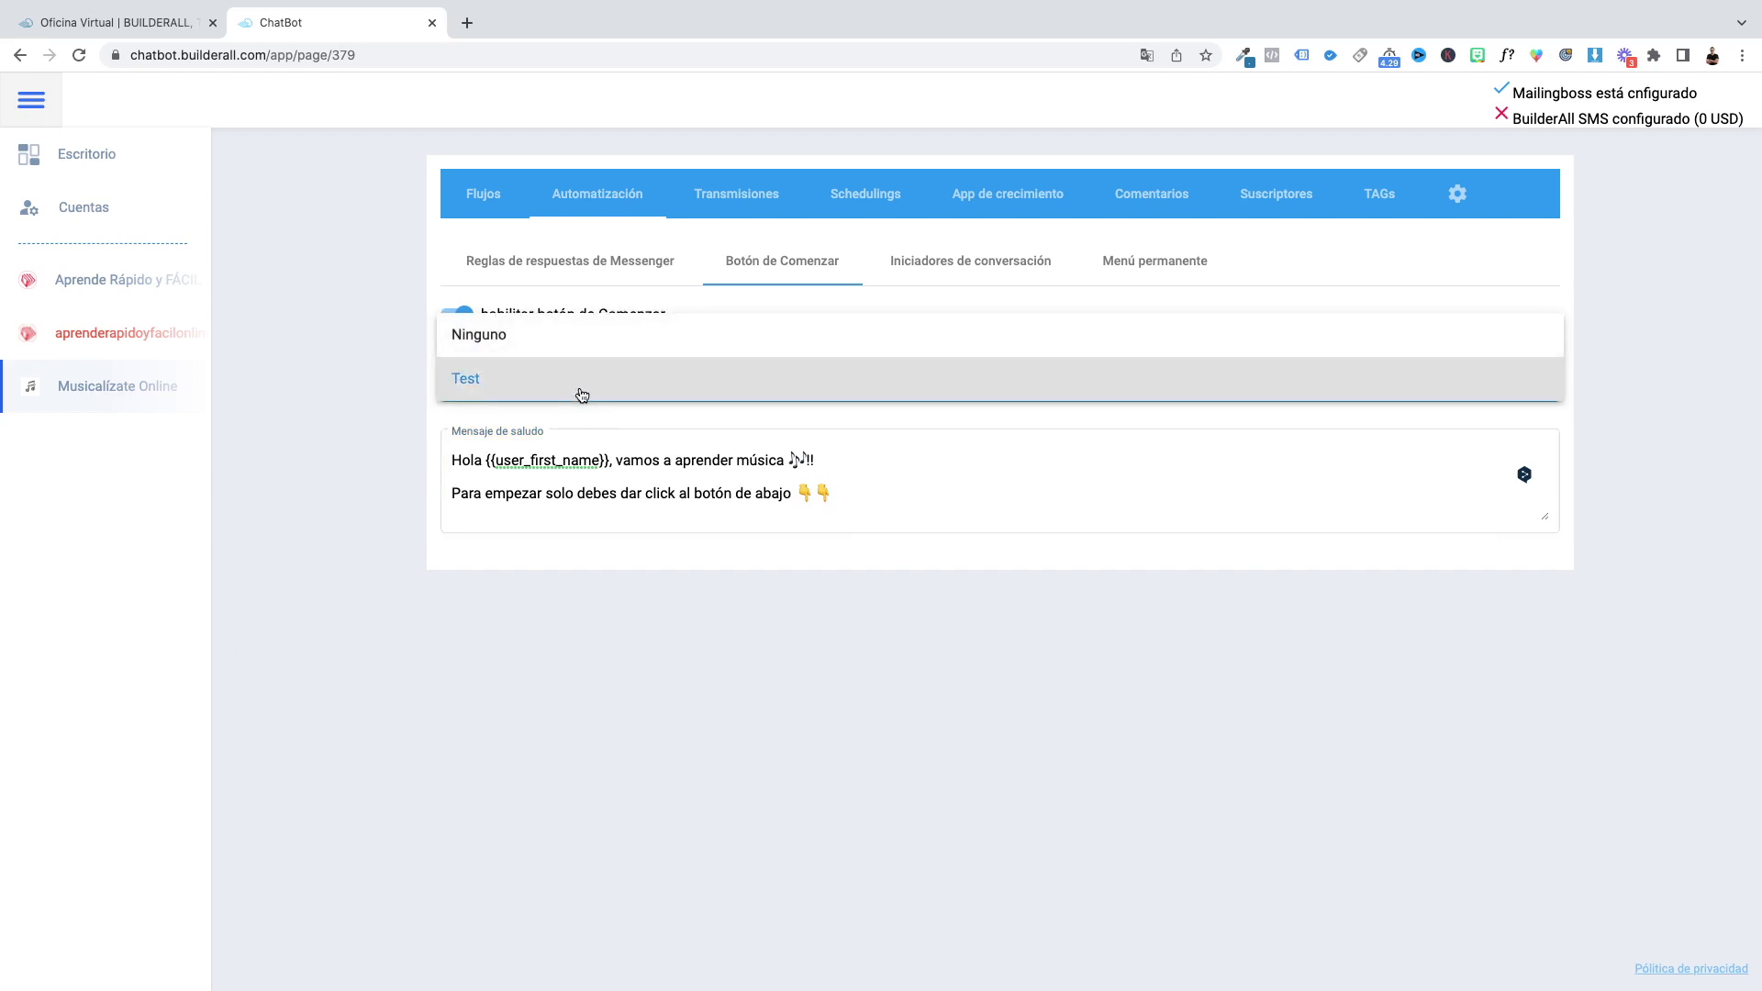
{"action": "left_click", "coordinate": [582, 395]}
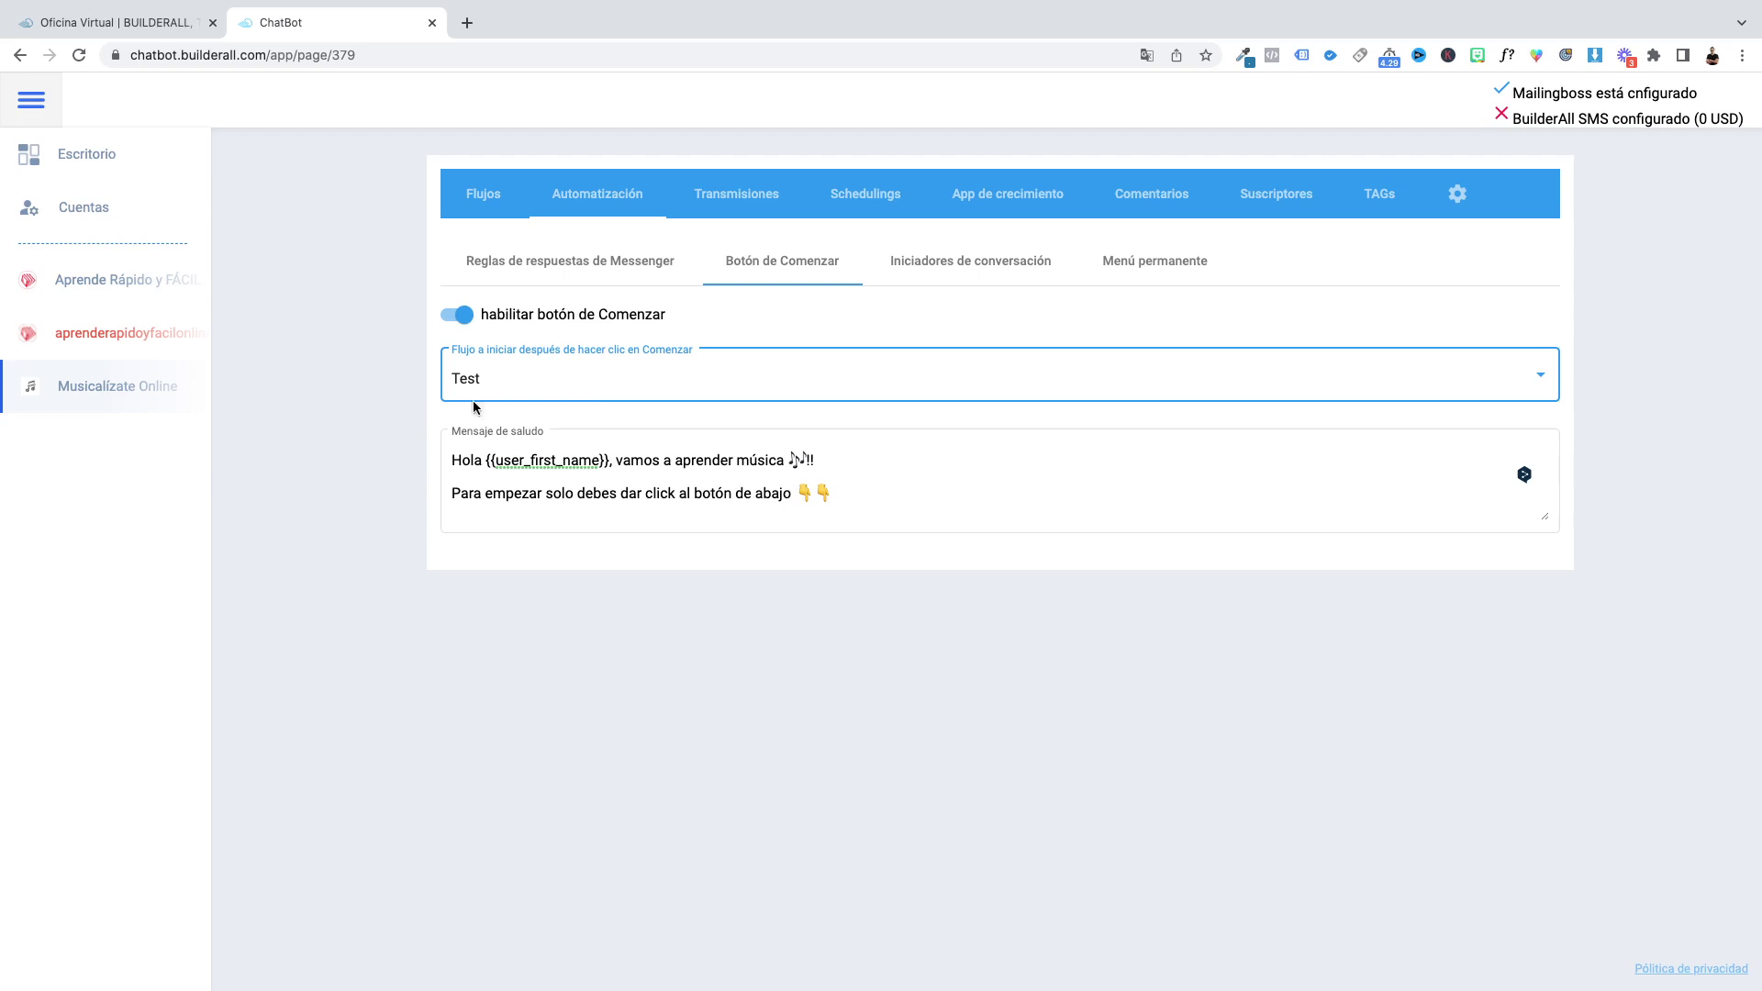
Step: Disable the Comenzar button so that conversation starters can be used
{"action": "left_click", "coordinate": [964, 275]}
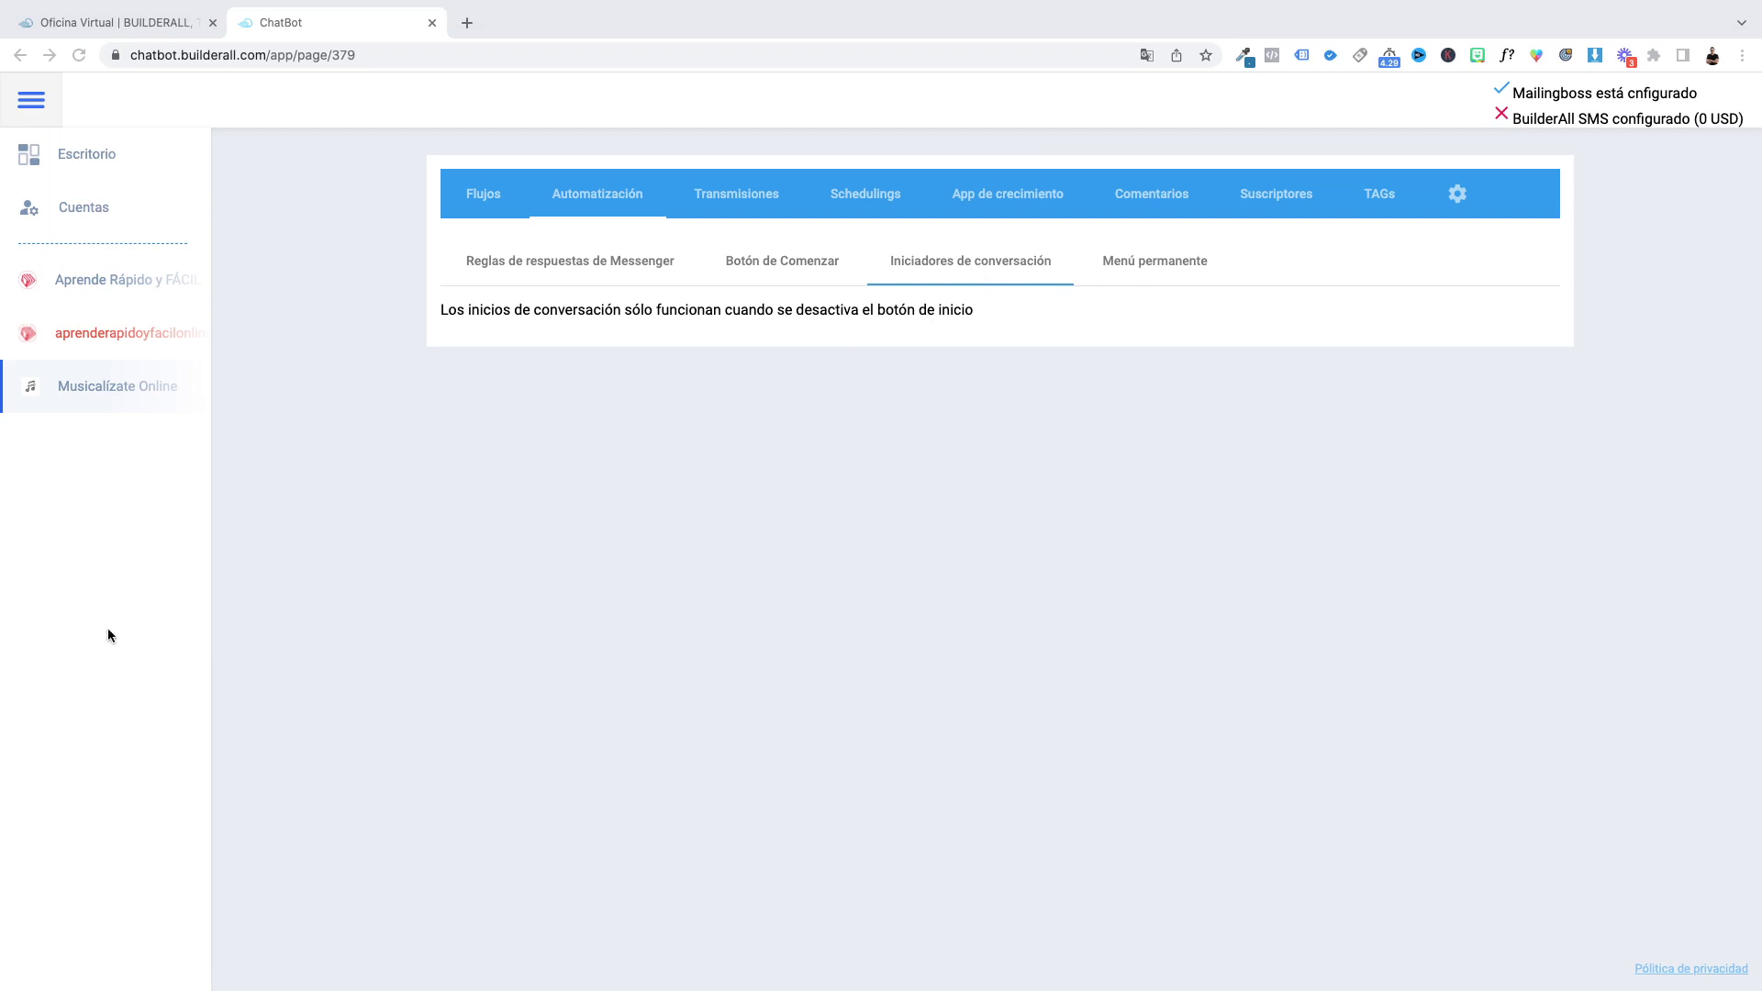
{"action": "left_click", "coordinate": [772, 260]}
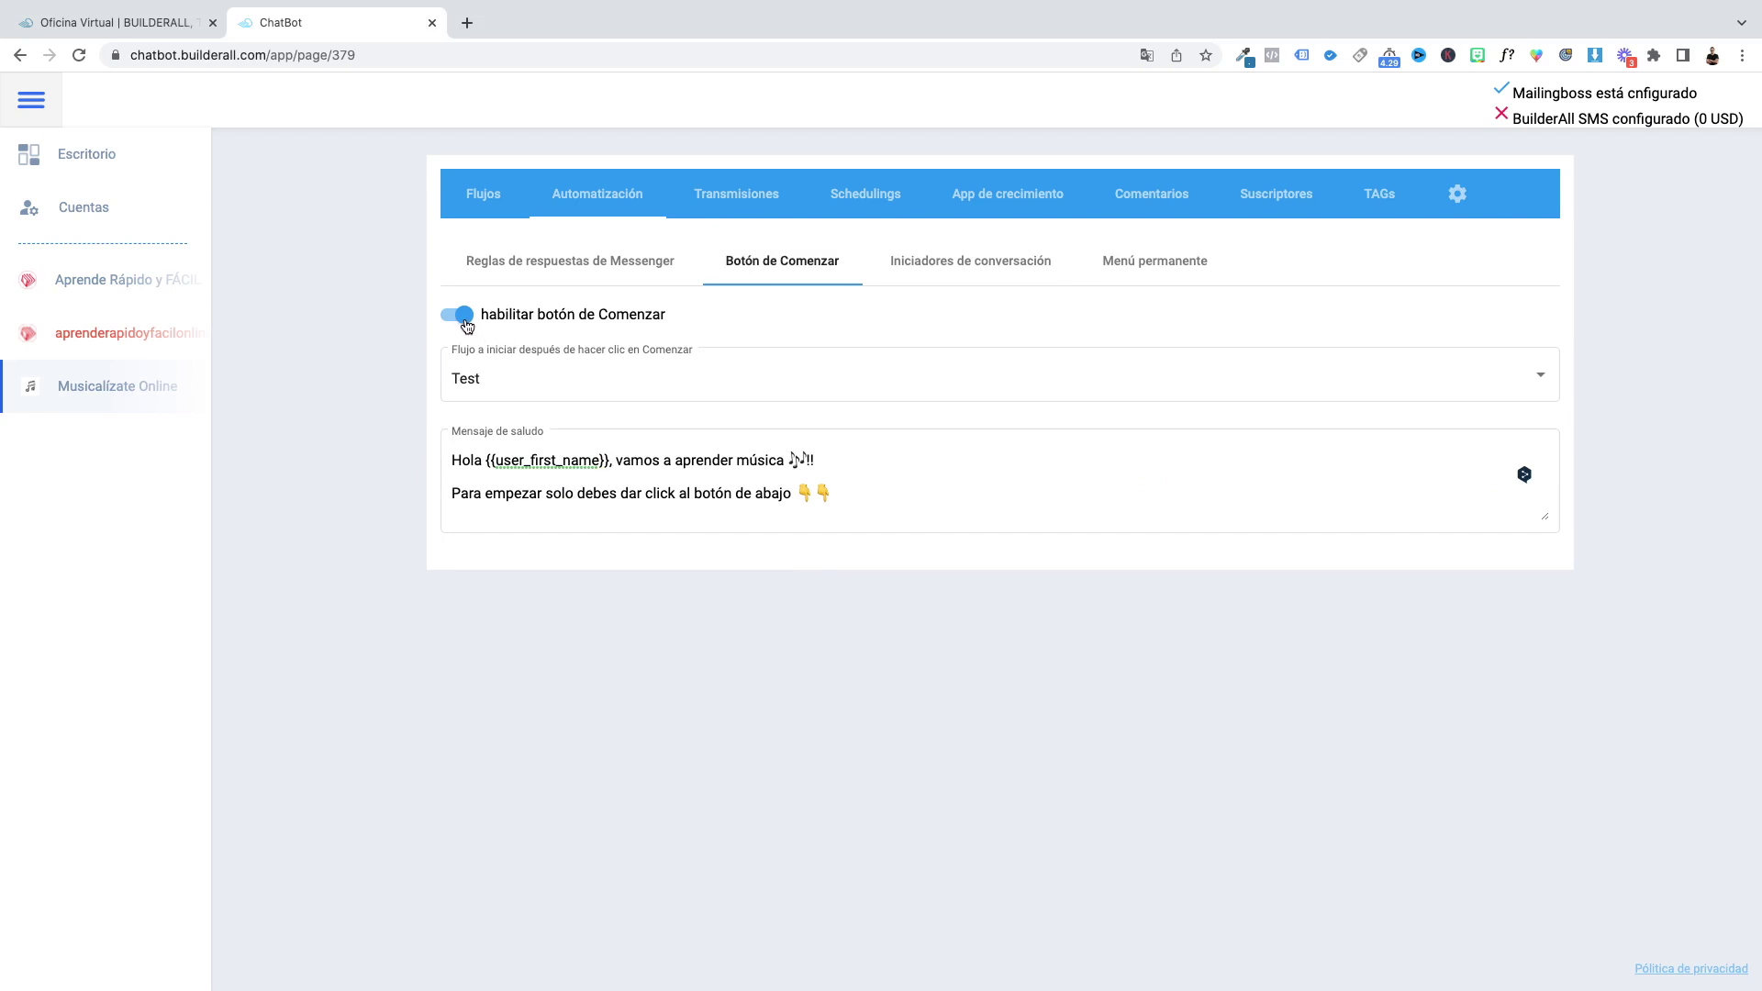
{"action": "left_click", "coordinate": [464, 317]}
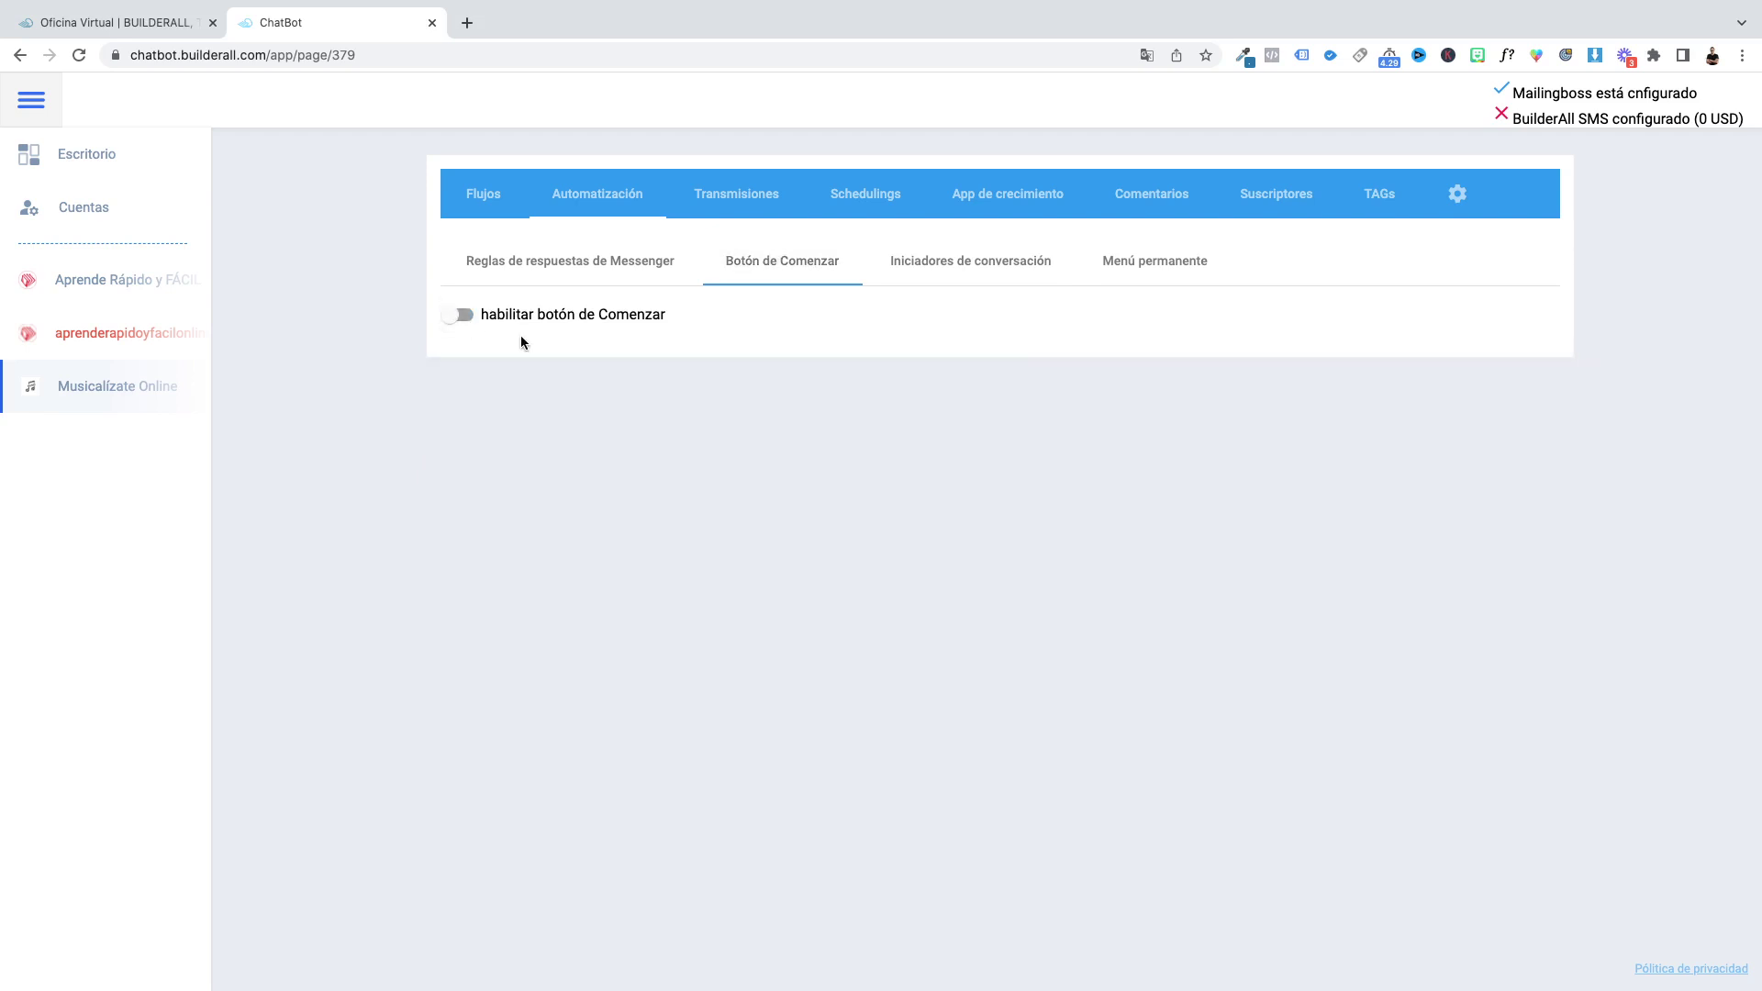
Step: Create a new conversation starter with the label "¿Qué planes Manejan?"
{"action": "left_click", "coordinate": [959, 262]}
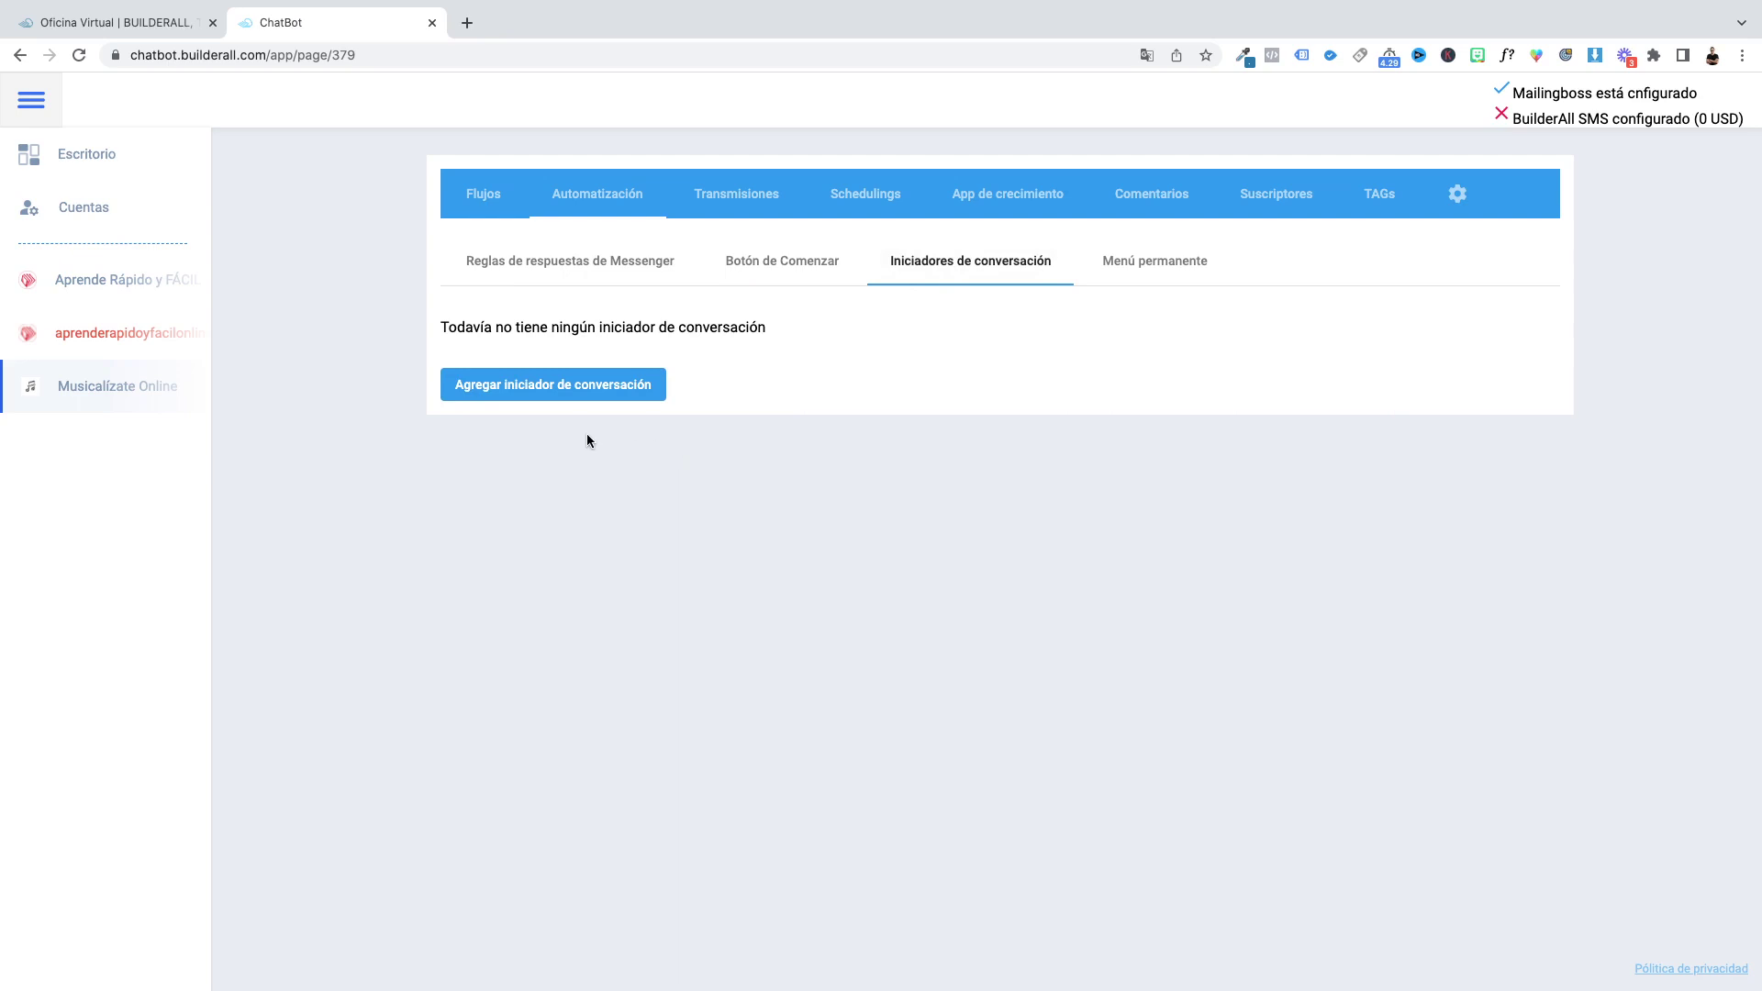
{"action": "left_click", "coordinate": [554, 385]}
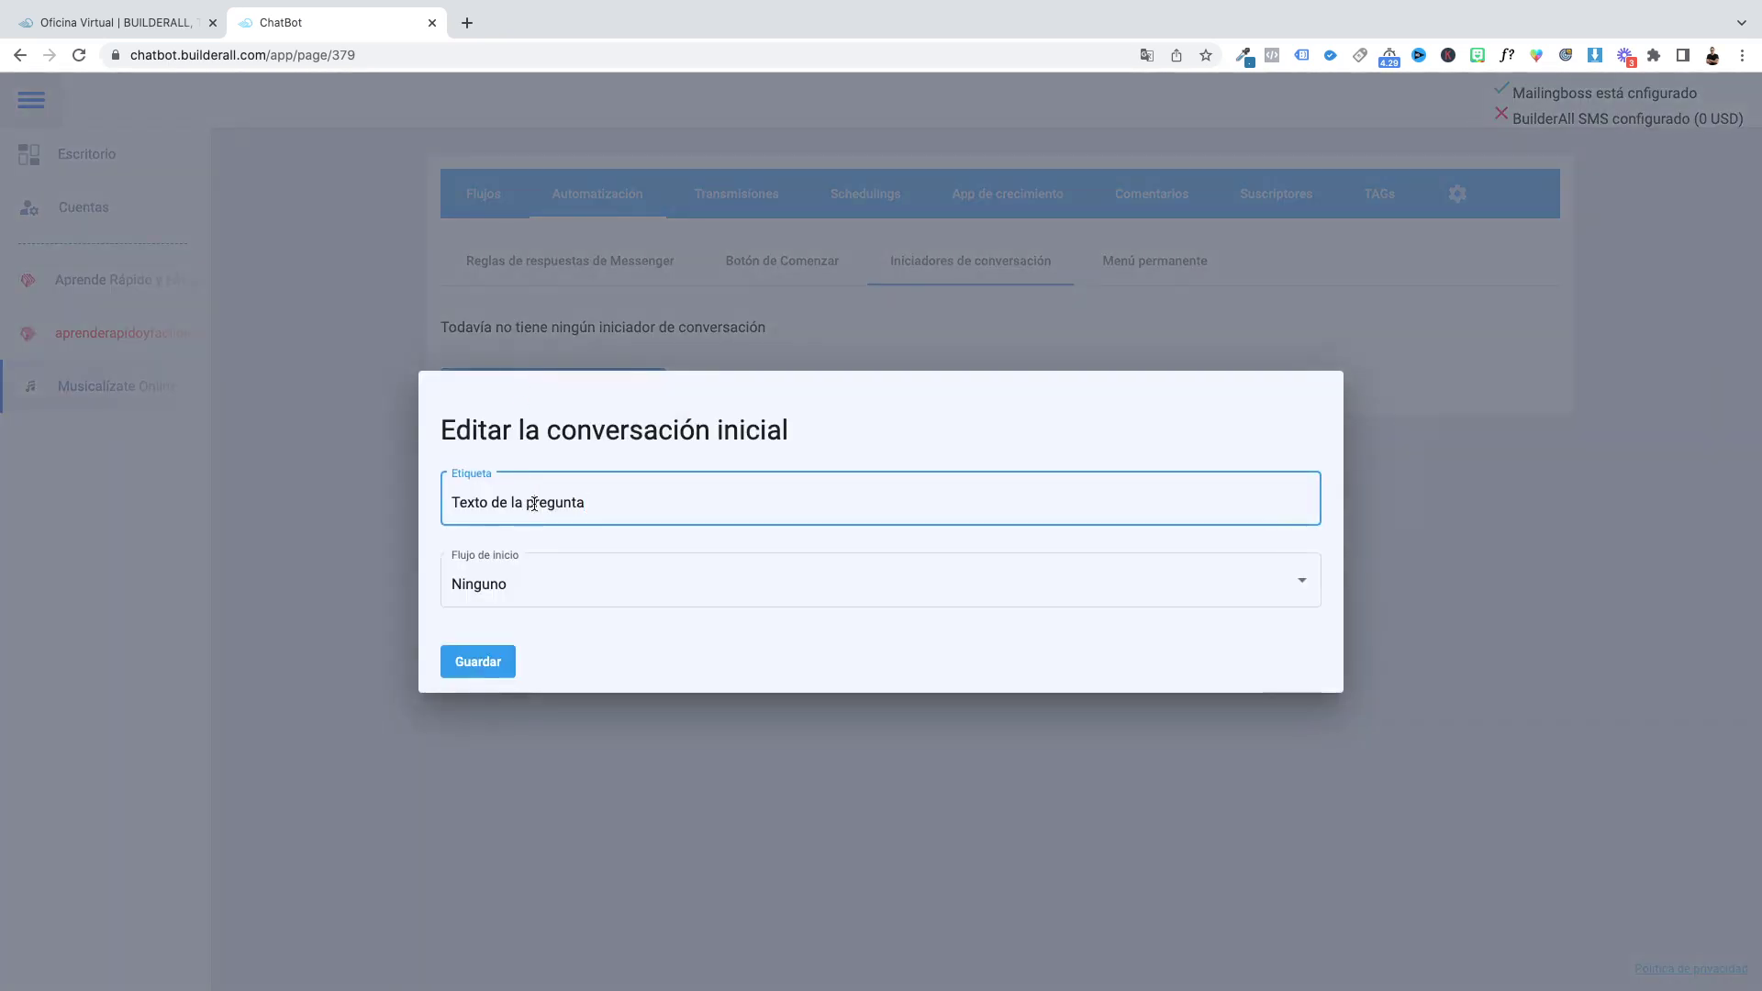
{"action": "triple_click", "coordinate": [534, 503]}
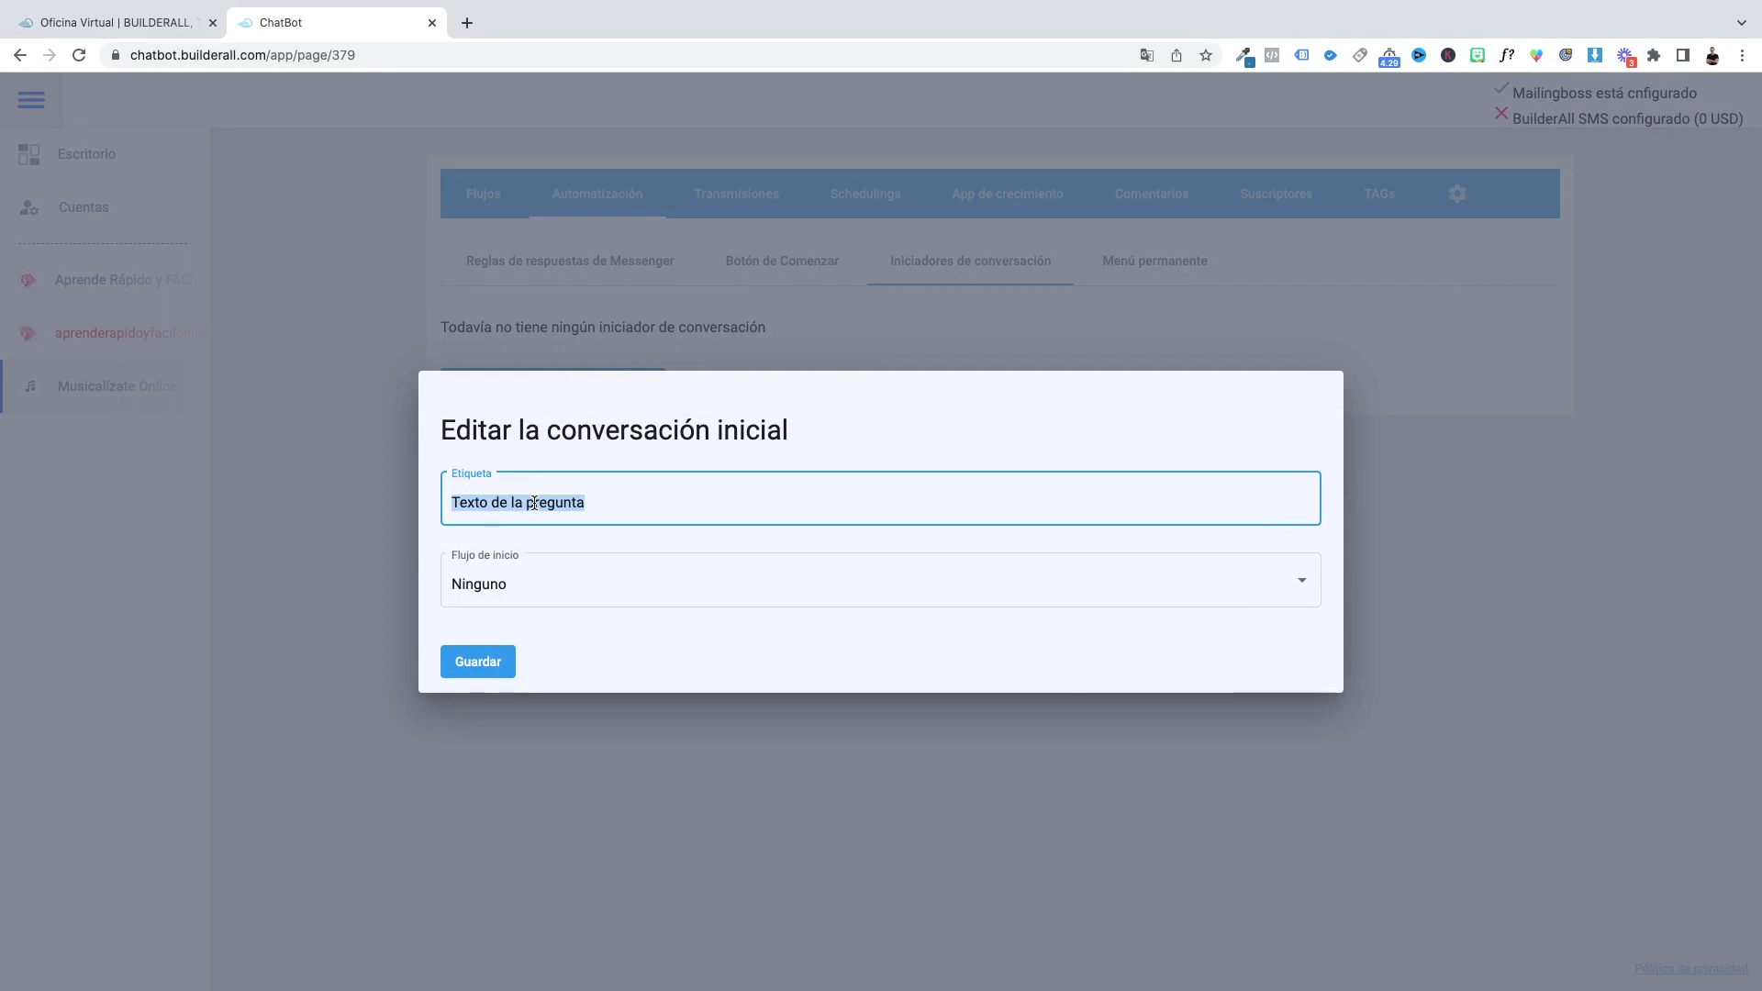
{"action": "type", "text": "Qu"}
{"action": "key", "text": "BackSpace"}
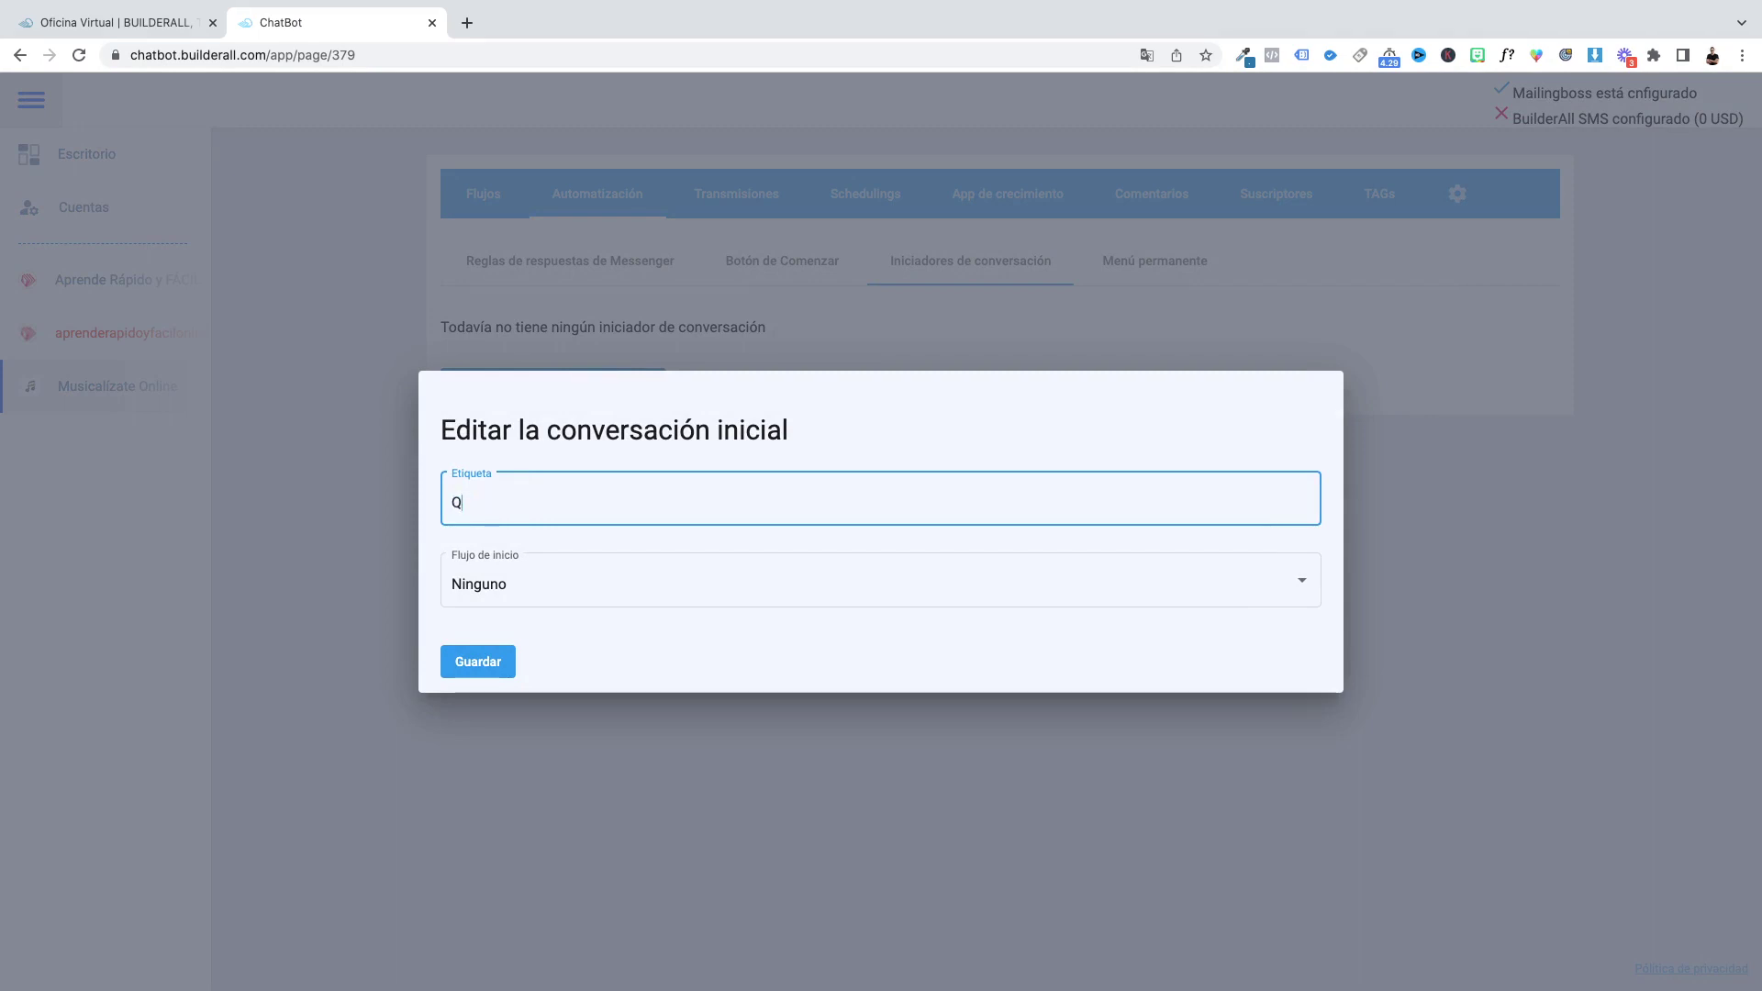
{"action": "key", "text": "BackSpace"}
{"action": "type", "text": "¿?"}
{"action": "key", "text": "Left"}
{"action": "type", "text": "Qu"}
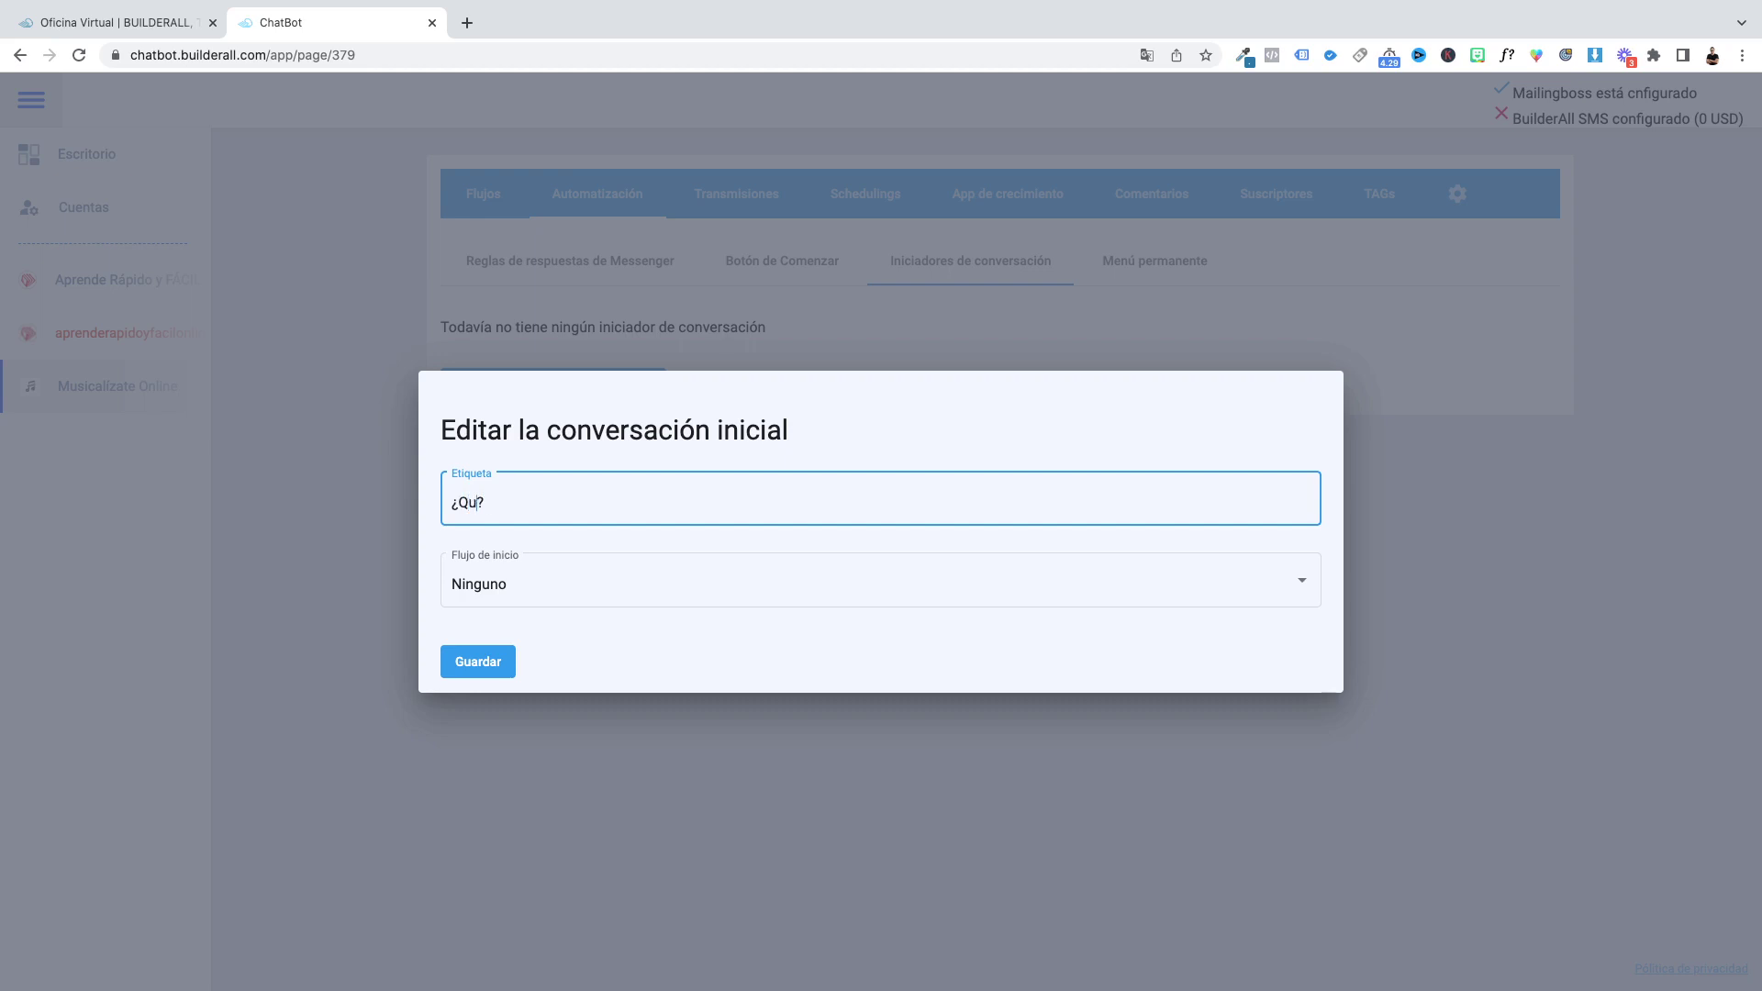
{"action": "type", "text": "e planes Manejan"}
{"action": "left_click", "coordinate": [483, 504]}
{"action": "key", "text": "BackSpace"}
{"action": "type", "text": "é"}
Step: Assign the Test flow to the conversation starter about plans and save it
{"action": "left_click", "coordinate": [550, 605]}
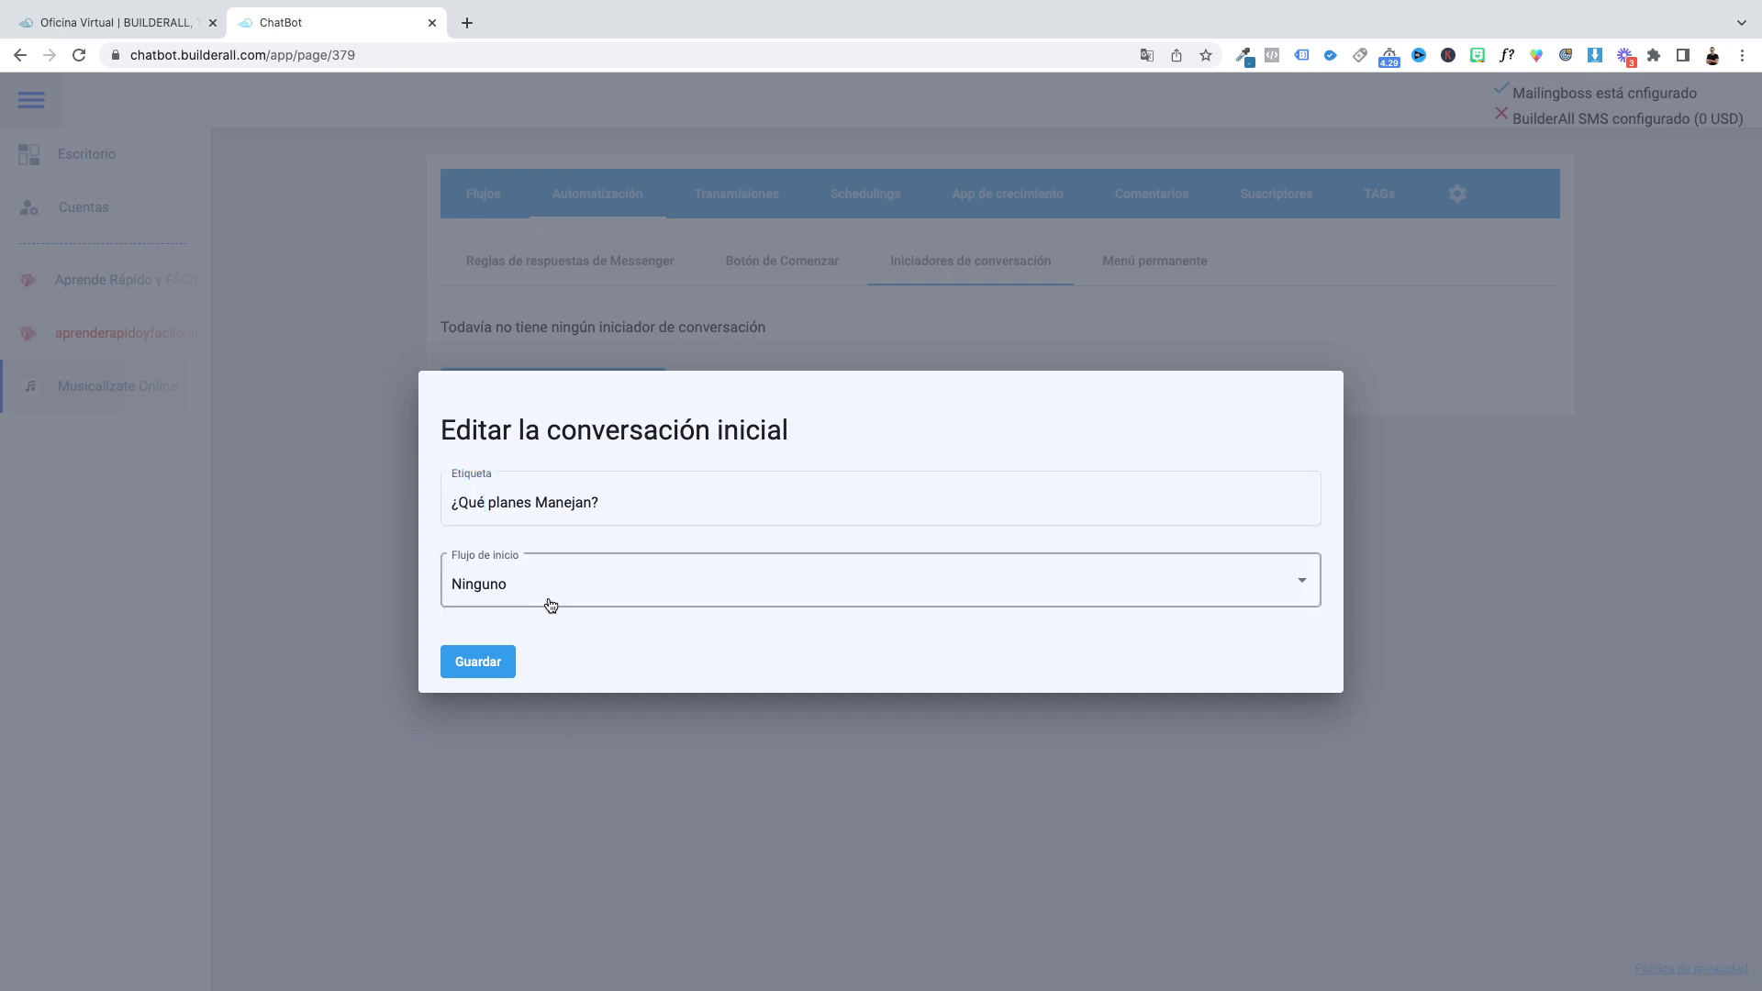
{"action": "left_click", "coordinate": [578, 629]}
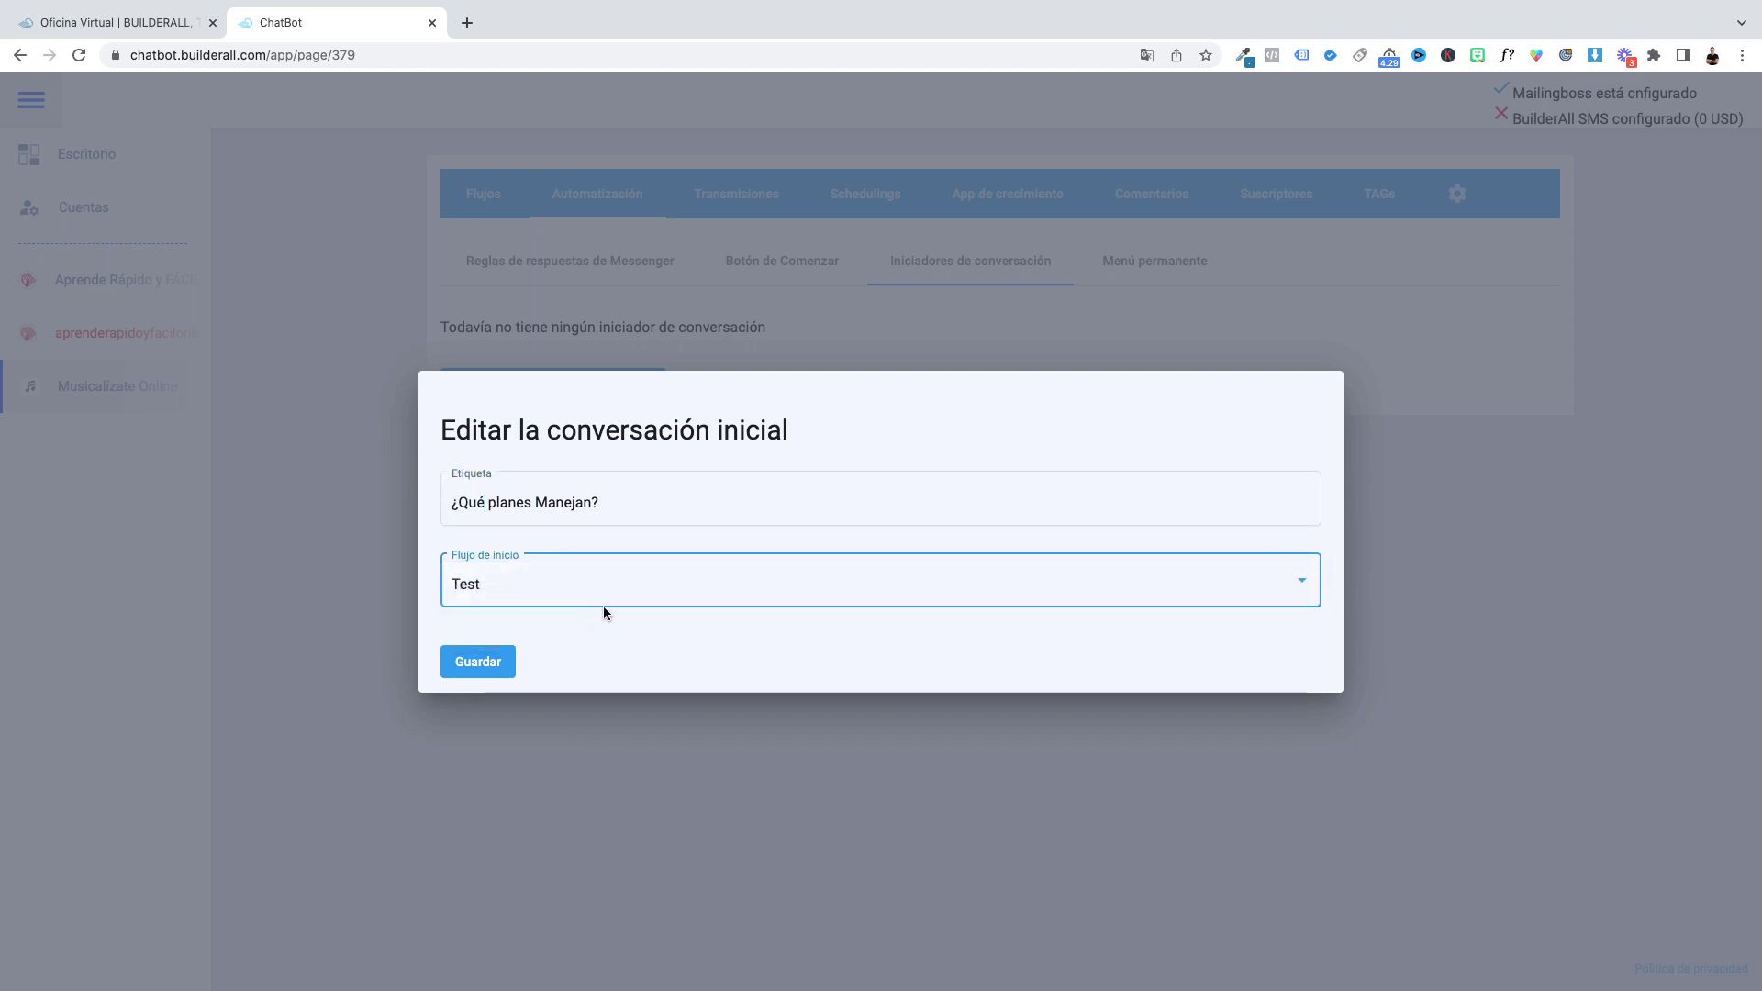
{"action": "left_click", "coordinate": [497, 661]}
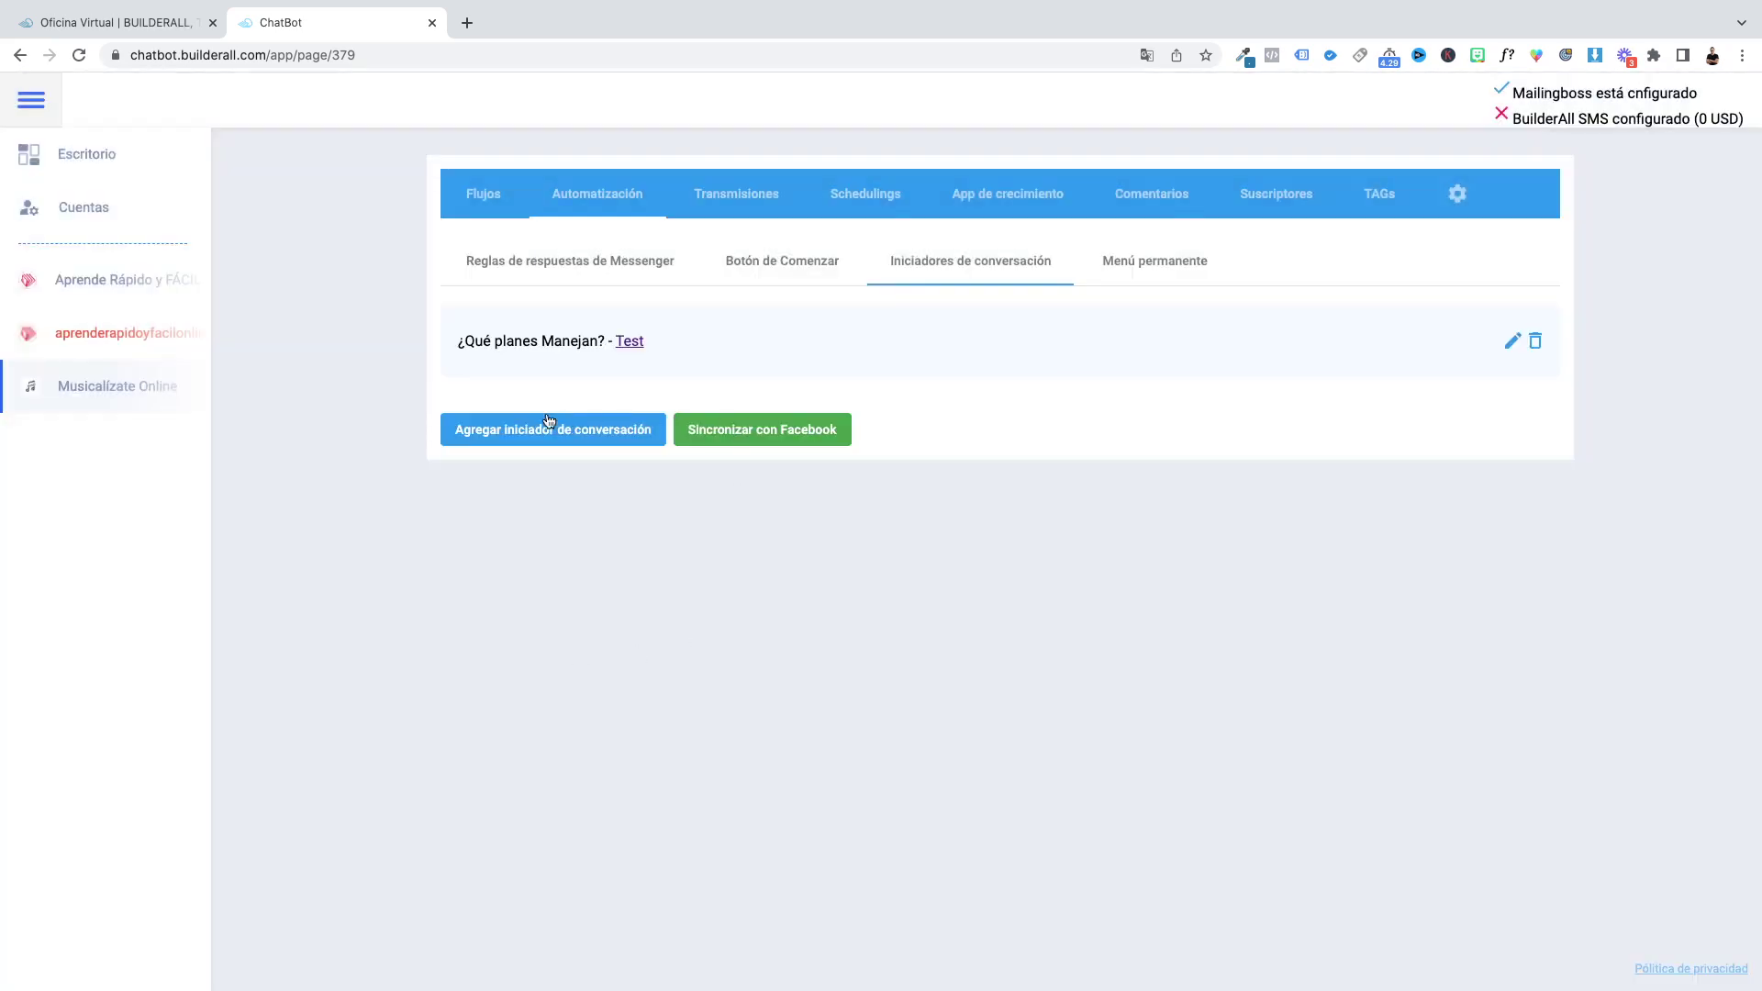
Step: Create a second conversation starter with the label "¿En qué horarios atienden?"
{"action": "left_click", "coordinate": [514, 448]}
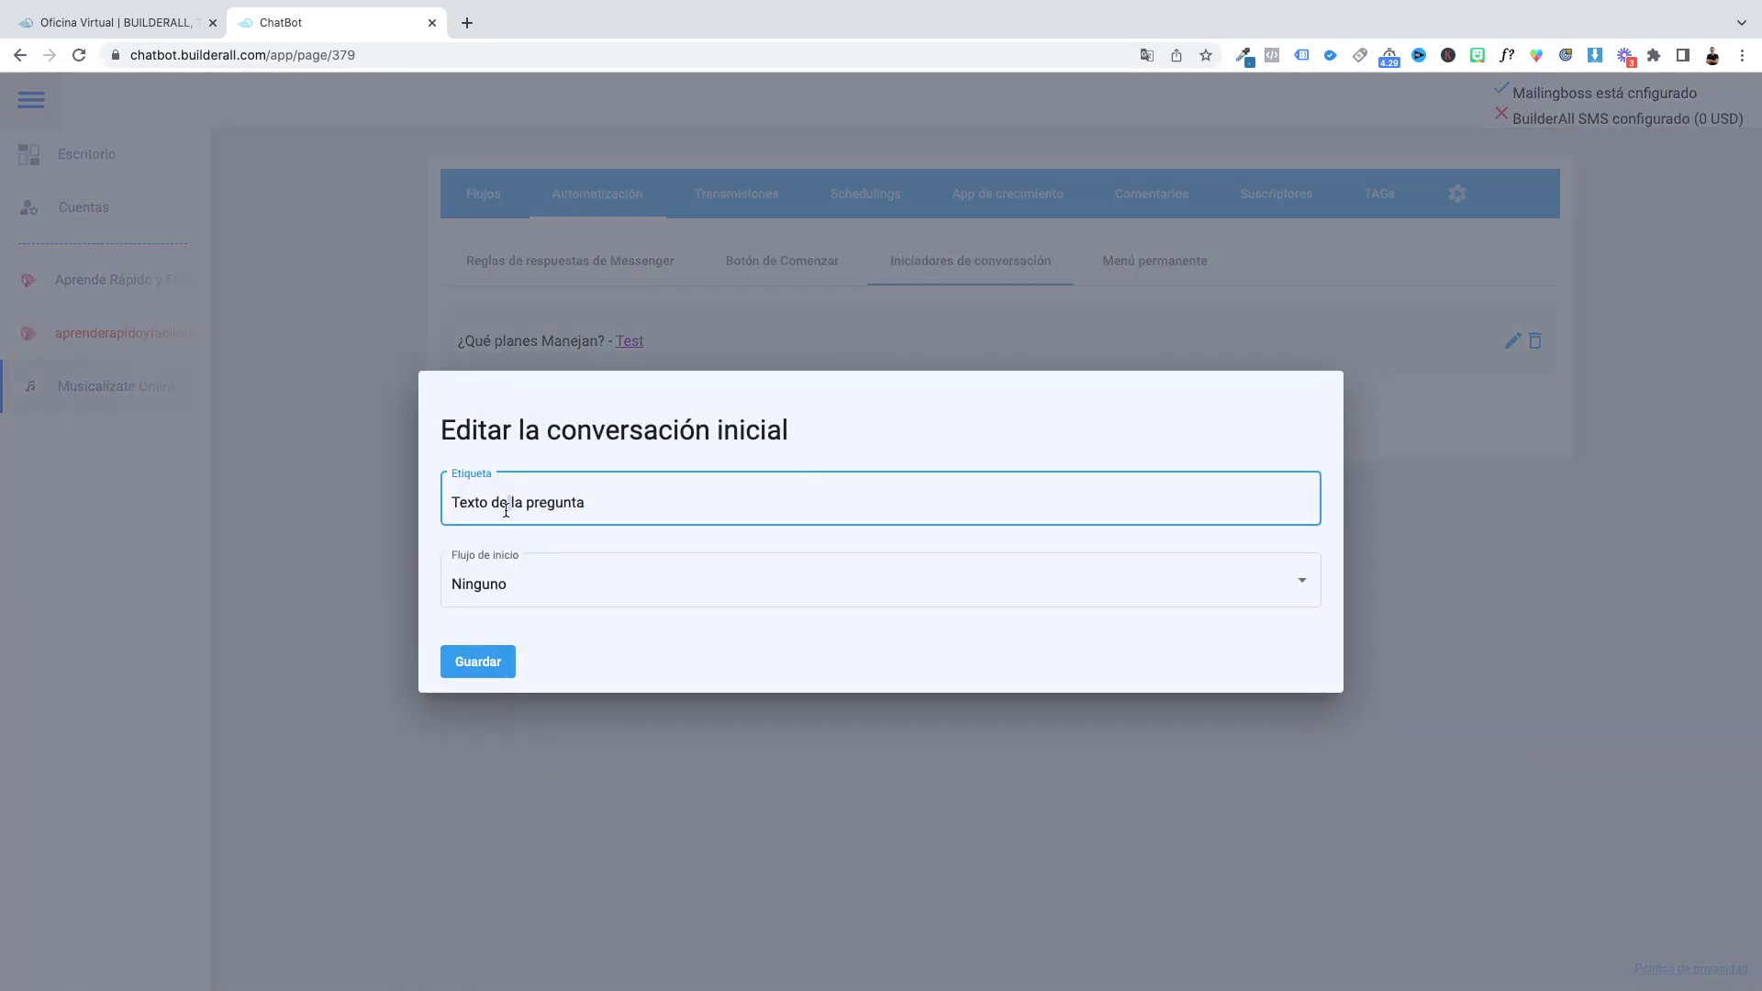
{"action": "triple_click", "coordinate": [506, 505]}
{"action": "type", "text": "Que horarios atiene"}
{"action": "key", "text": "BackSpace"}
{"action": "type", "text": "dene"}
{"action": "key", "text": "BackSpace"}
{"action": "key", "text": "BackSpace"}
{"action": "key", "text": "BackSpace"}
{"action": "key", "text": "BackSpace"}
{"action": "type", "text": "n"}
{"action": "type", "text": "den"}
{"action": "type", "text": "?"}
{"action": "type", "text": "¿"}
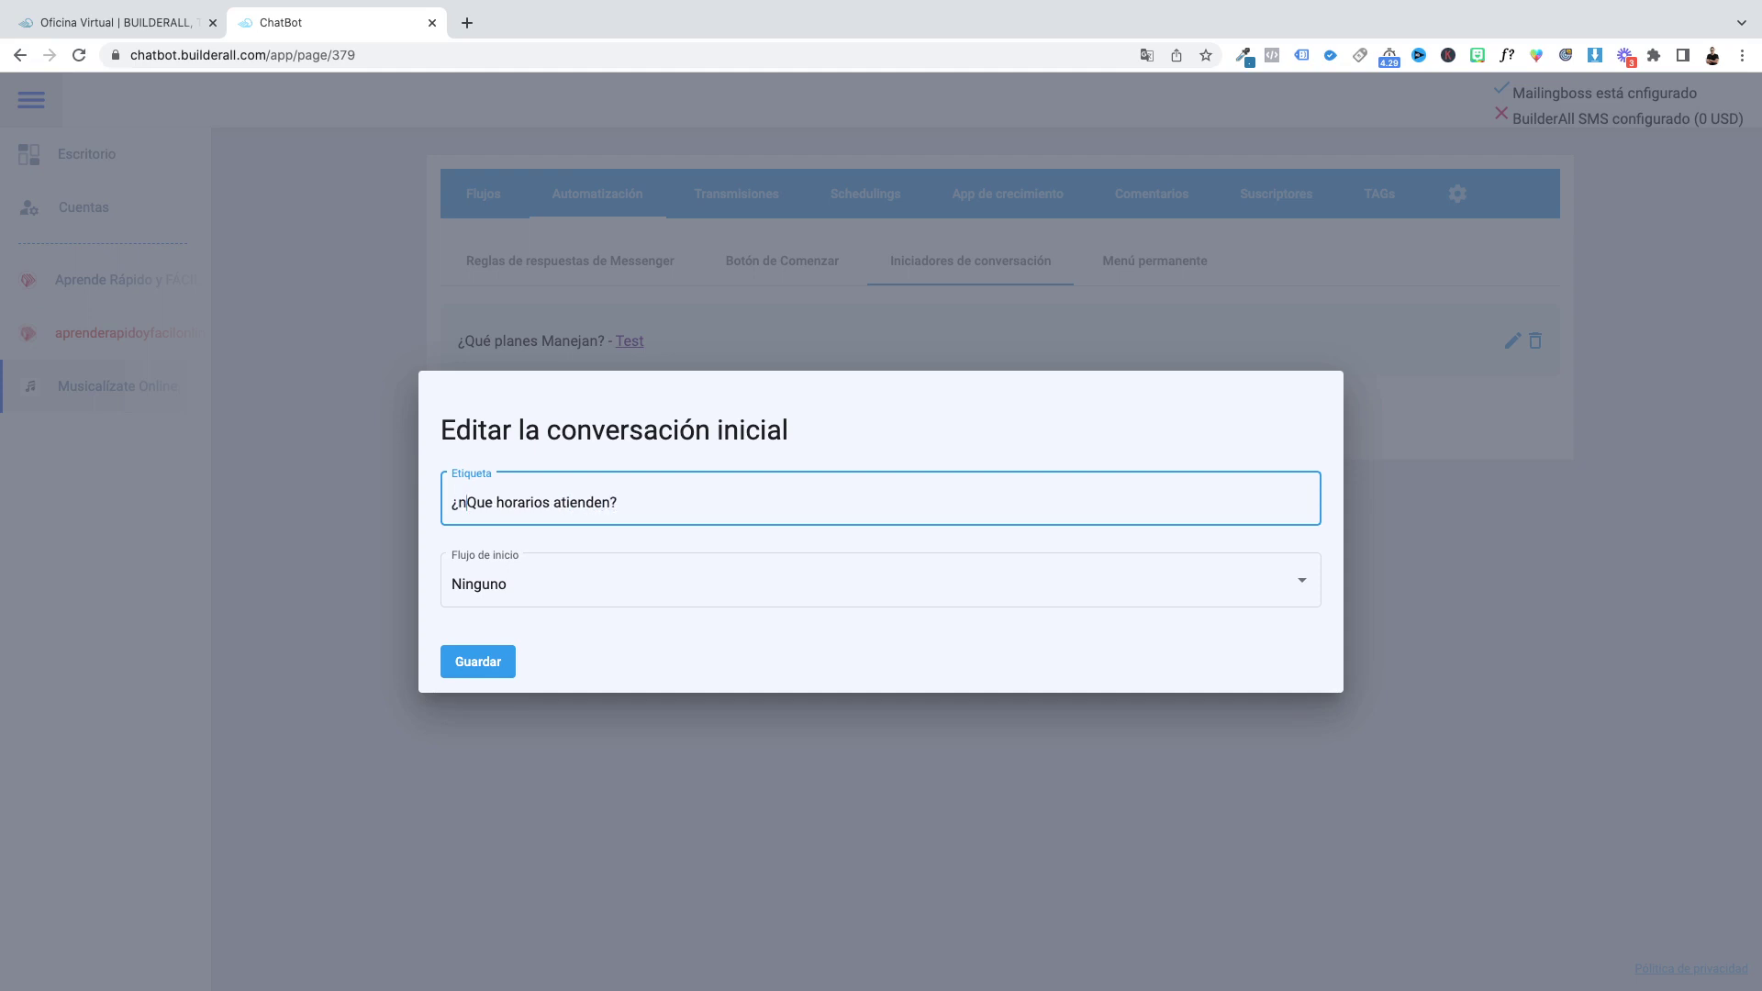
{"action": "type", "text": "En"}
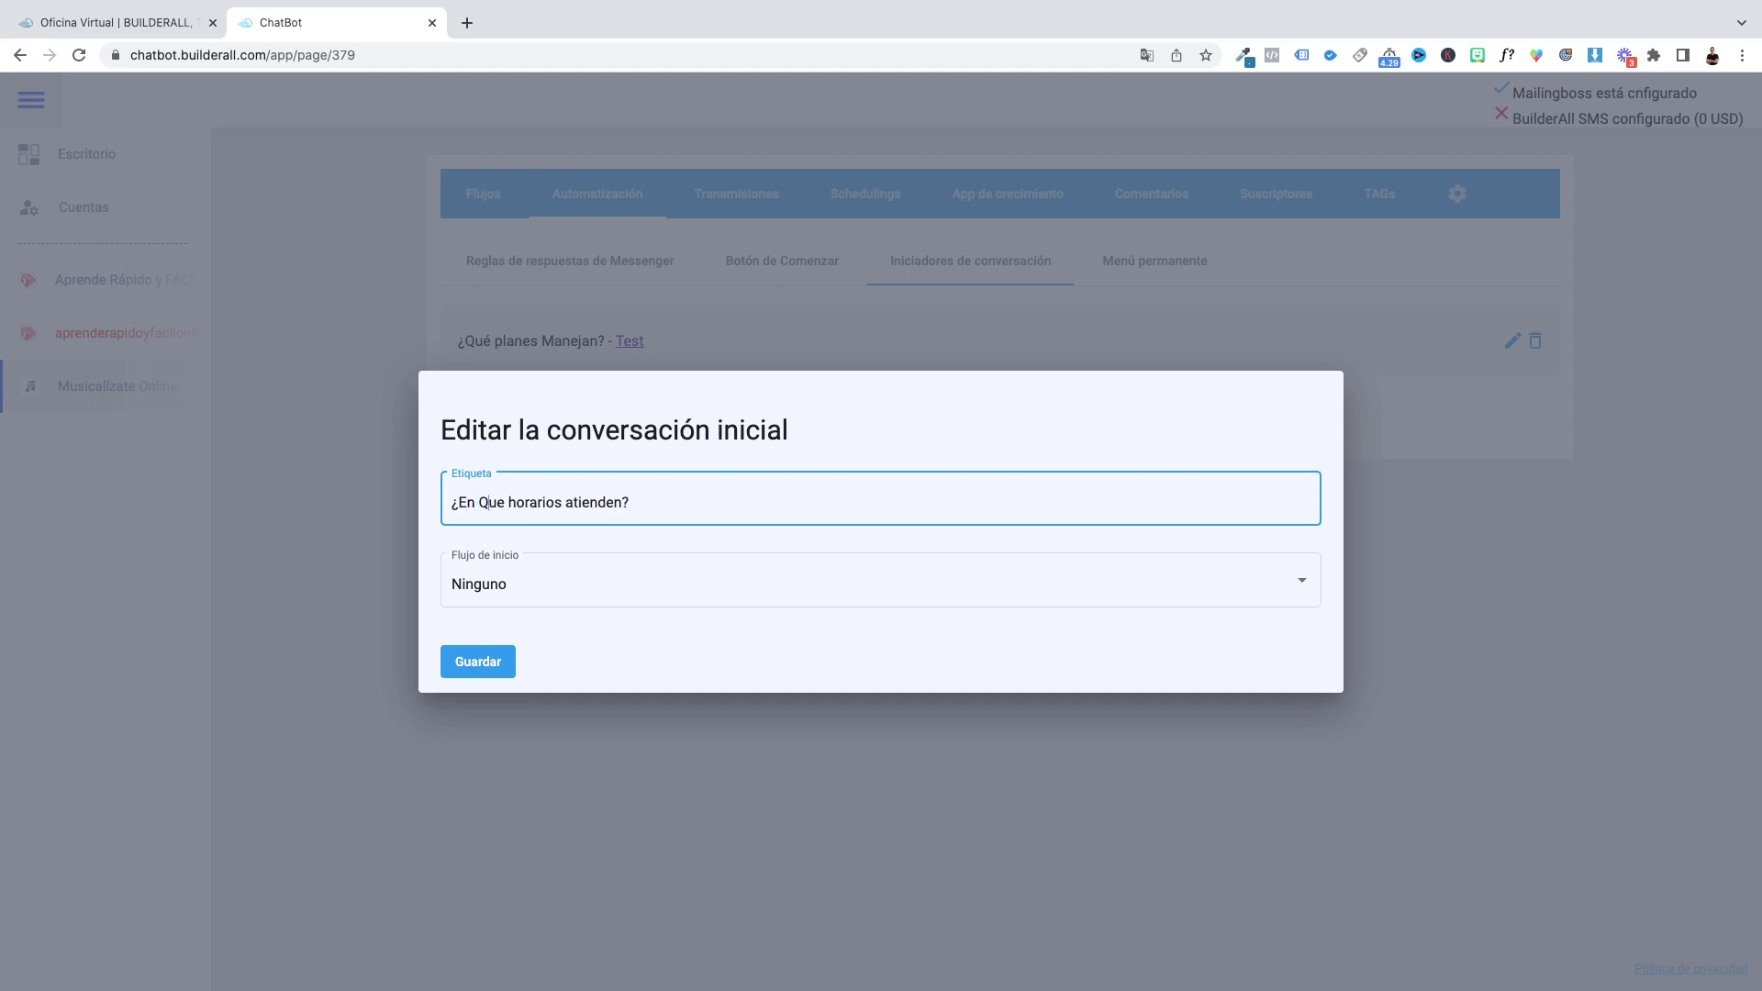
{"action": "key", "text": "BackSpace"}
{"action": "type", "text": "q"}
{"action": "key", "text": "Right"}
{"action": "key", "text": "Right"}
{"action": "key", "text": "BackSpace"}
{"action": "type", "text": "é"}
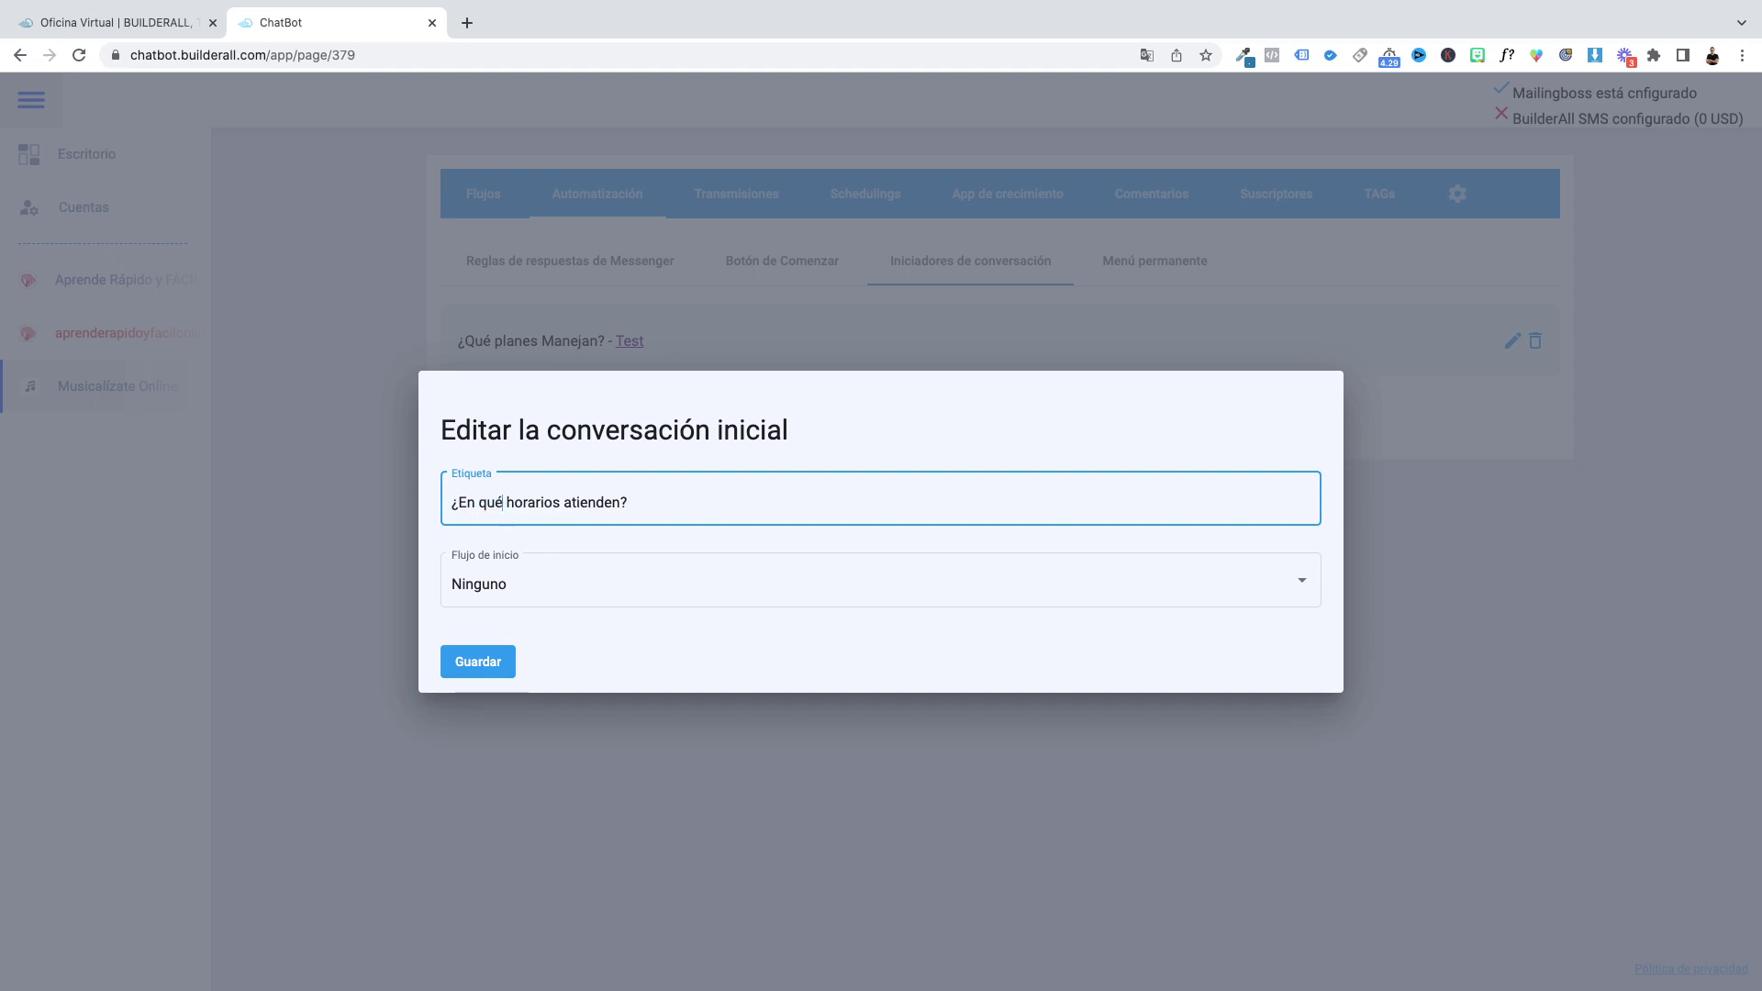
Step: Assign the Test flow to the conversation starter about opening hours and save it
{"action": "left_click", "coordinate": [559, 596]}
{"action": "left_click", "coordinate": [563, 624]}
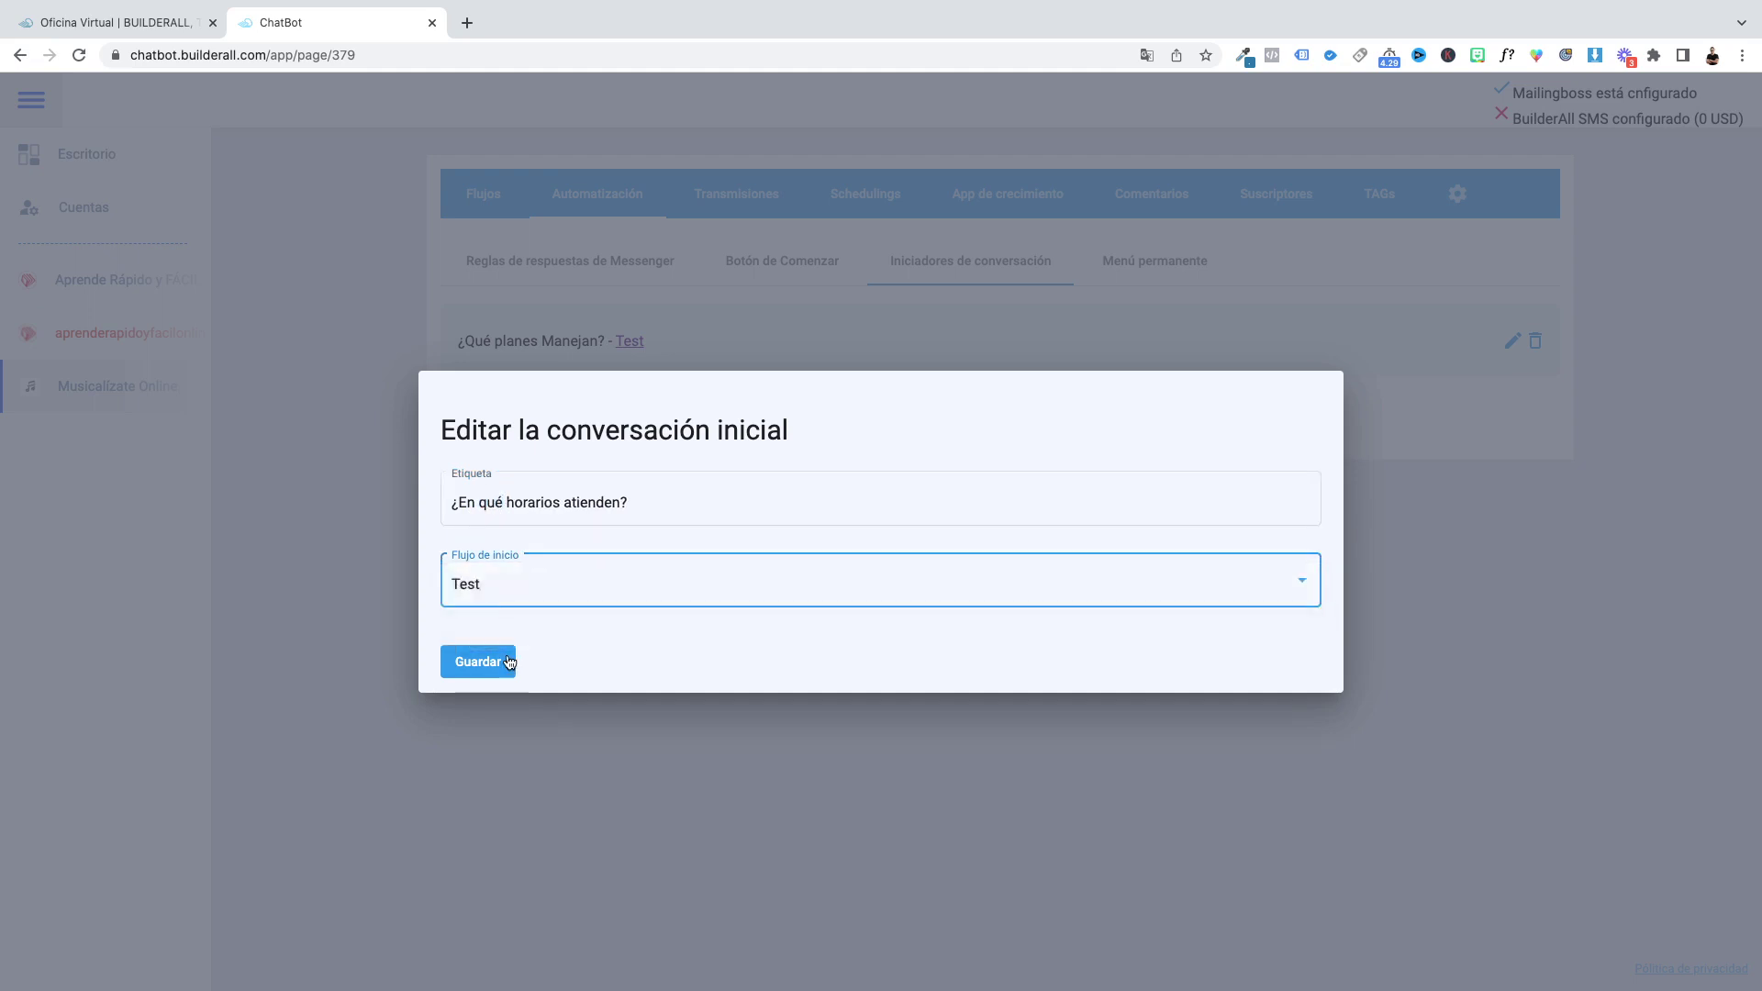
{"action": "left_click", "coordinate": [510, 663]}
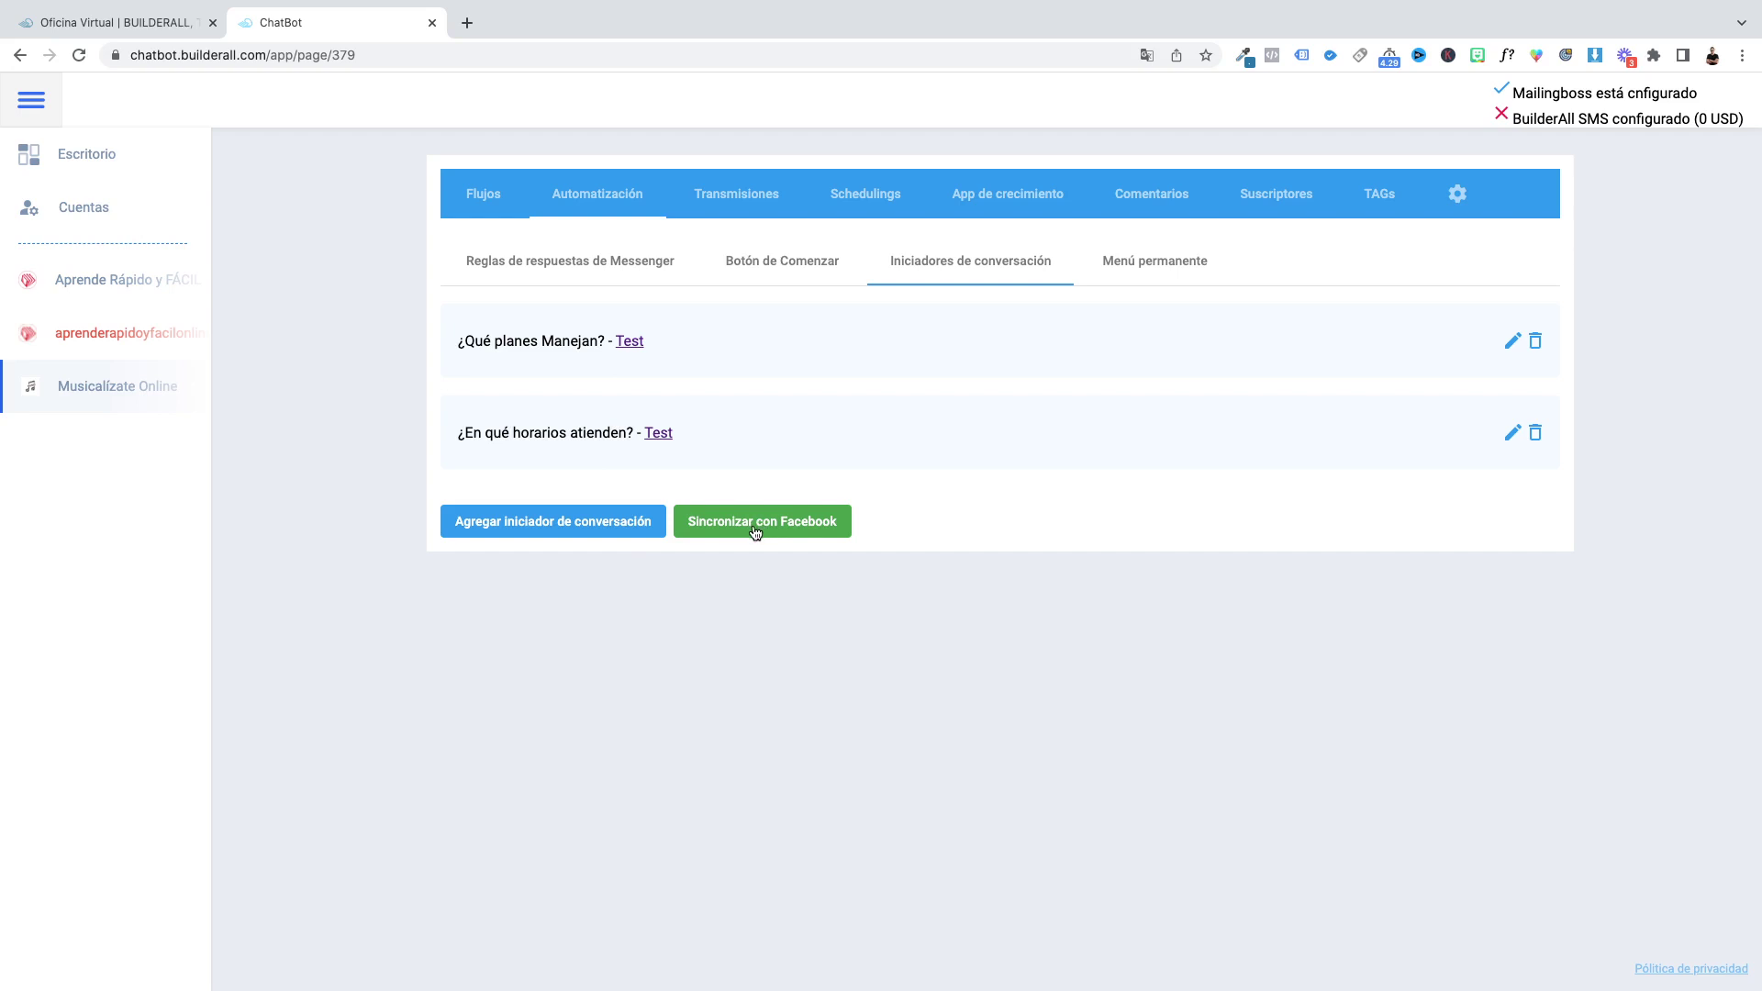
Step: Enable the Comenzar button so the permanent menu can be used, and check the conversation starters section
{"action": "left_click", "coordinate": [1151, 272]}
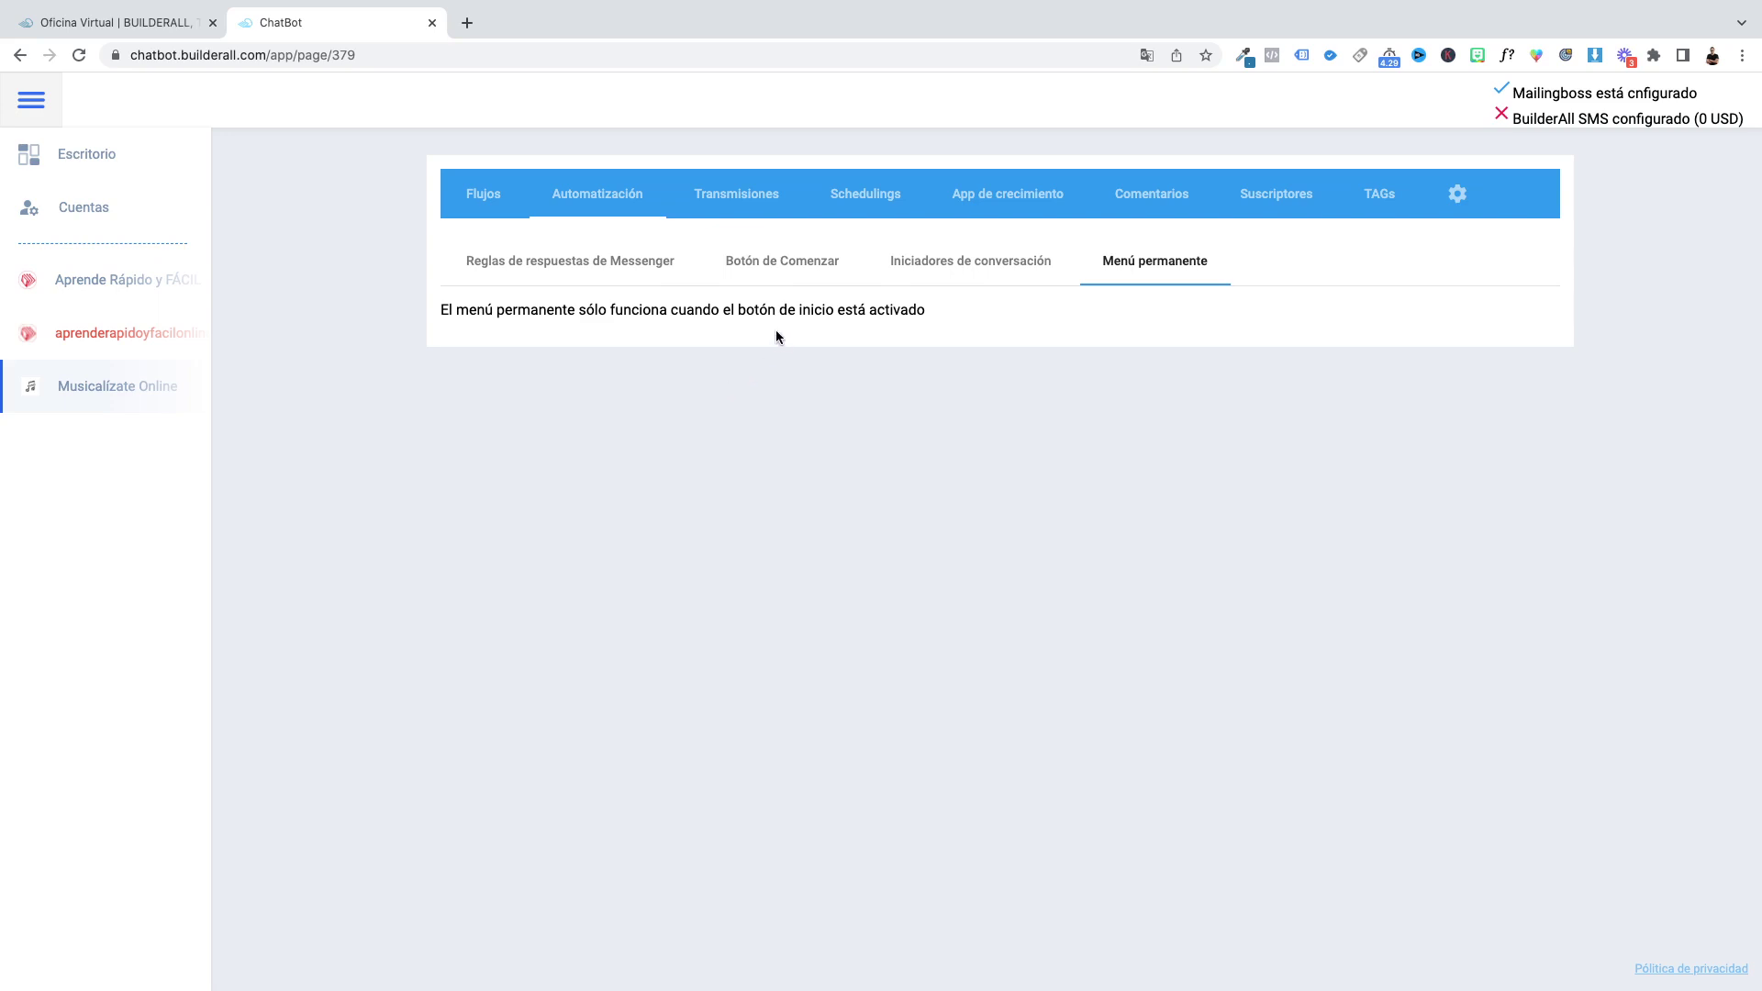
{"action": "left_click", "coordinate": [783, 267]}
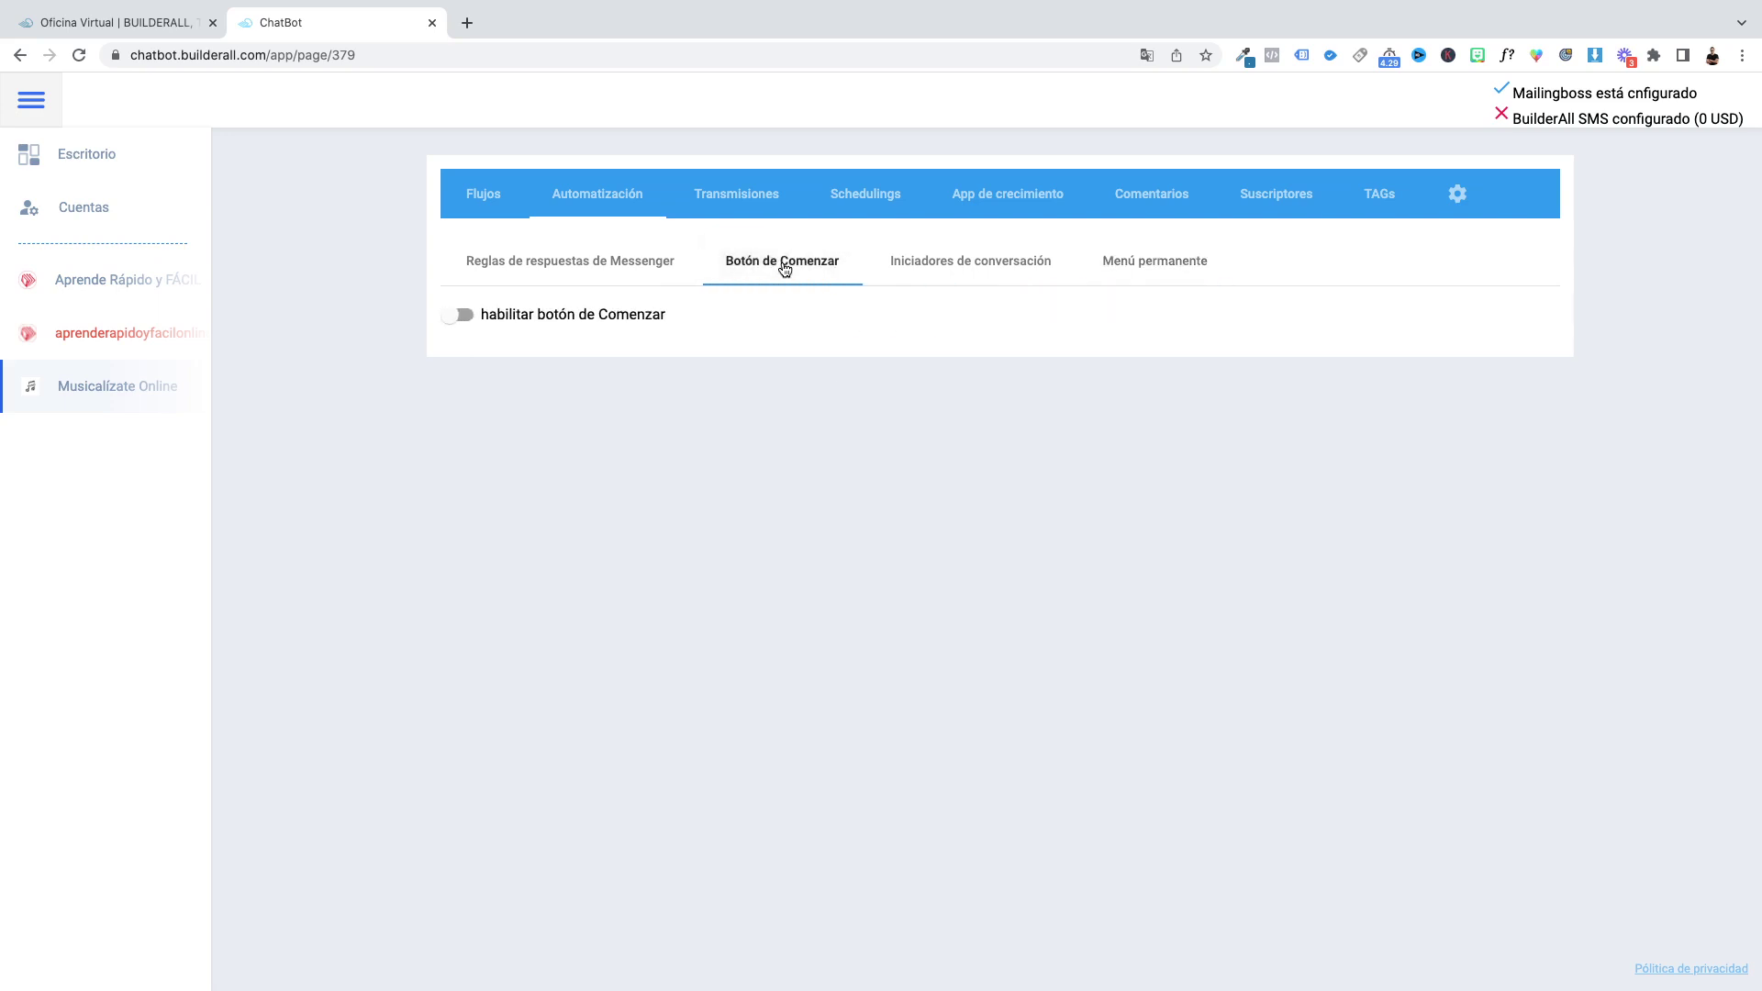
{"action": "left_click", "coordinate": [459, 315]}
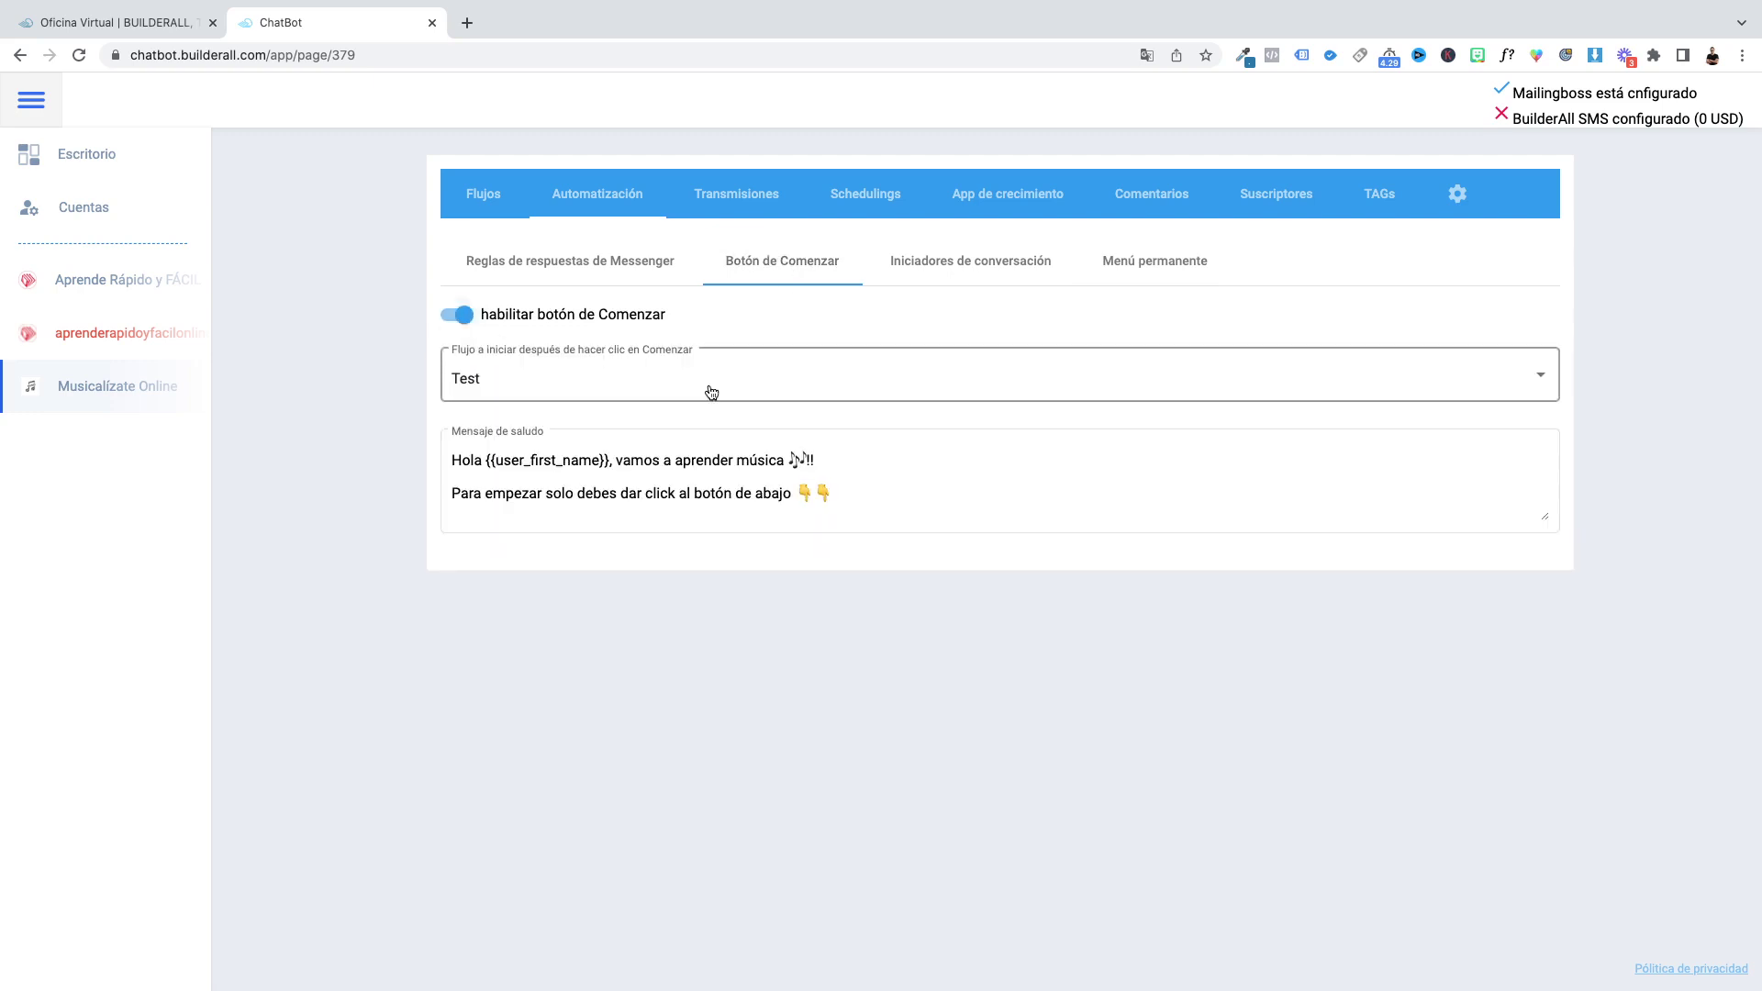
{"action": "left_click", "coordinate": [969, 275]}
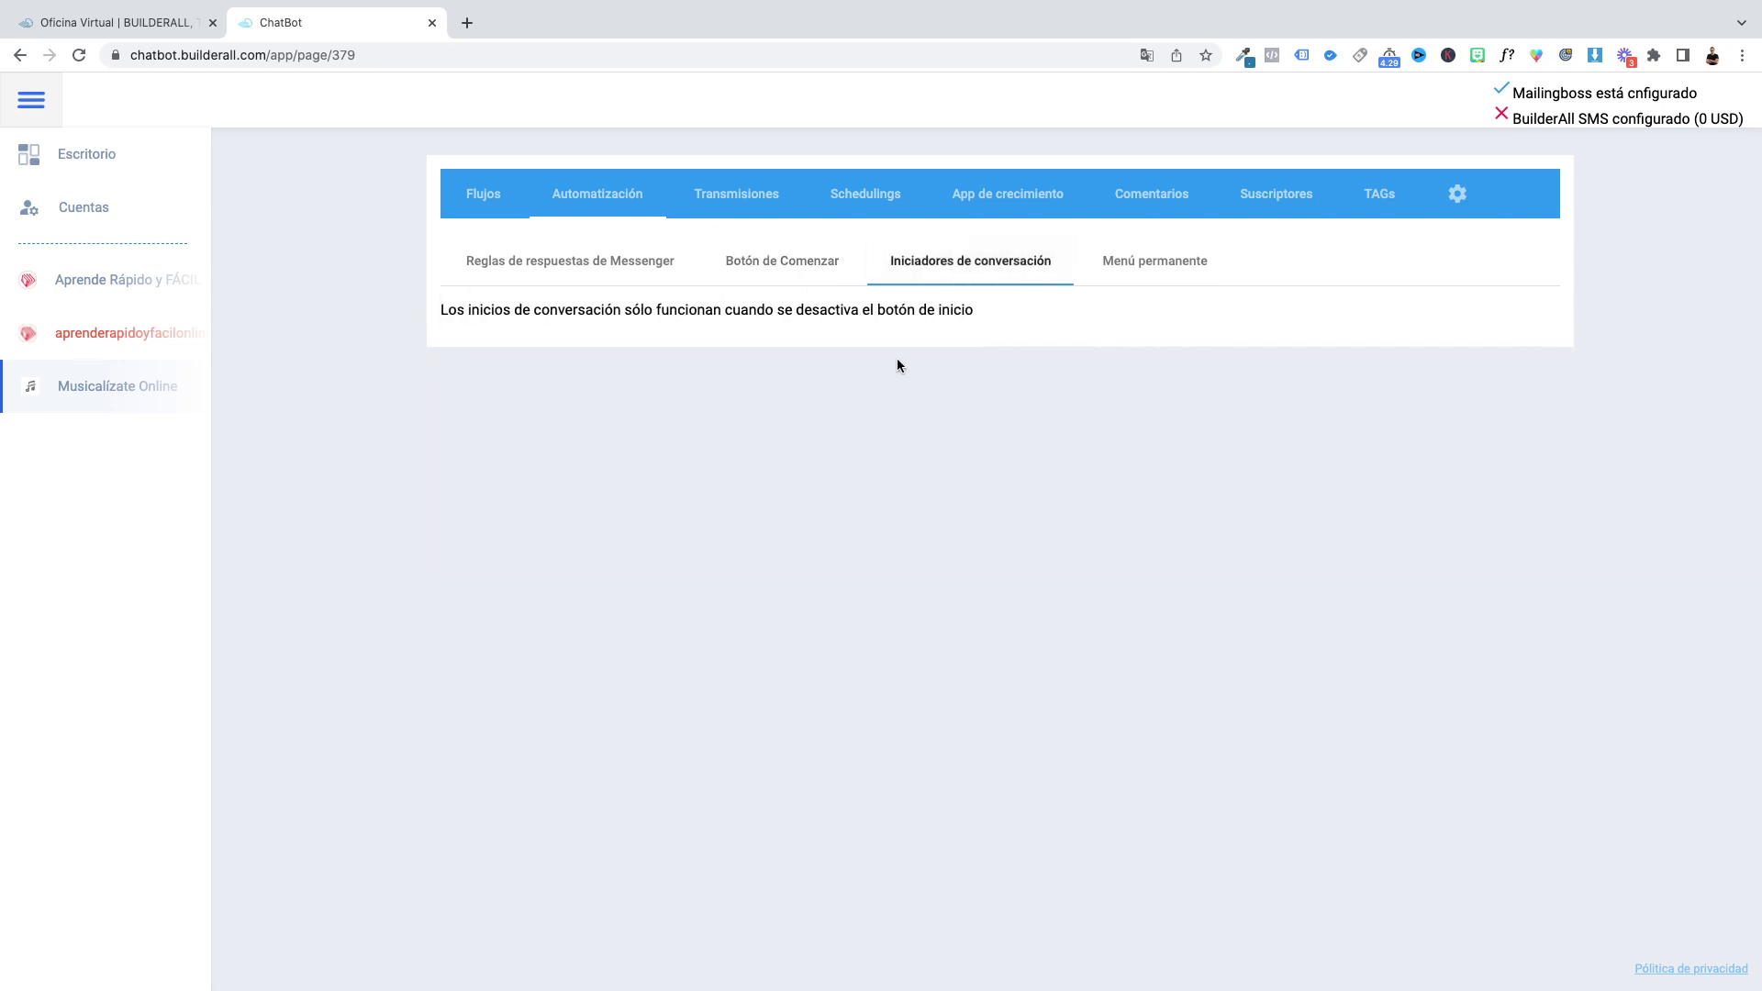
Step: Turn off the permanent menu option that disables the customer's keyboard input
{"action": "left_click", "coordinate": [1128, 273]}
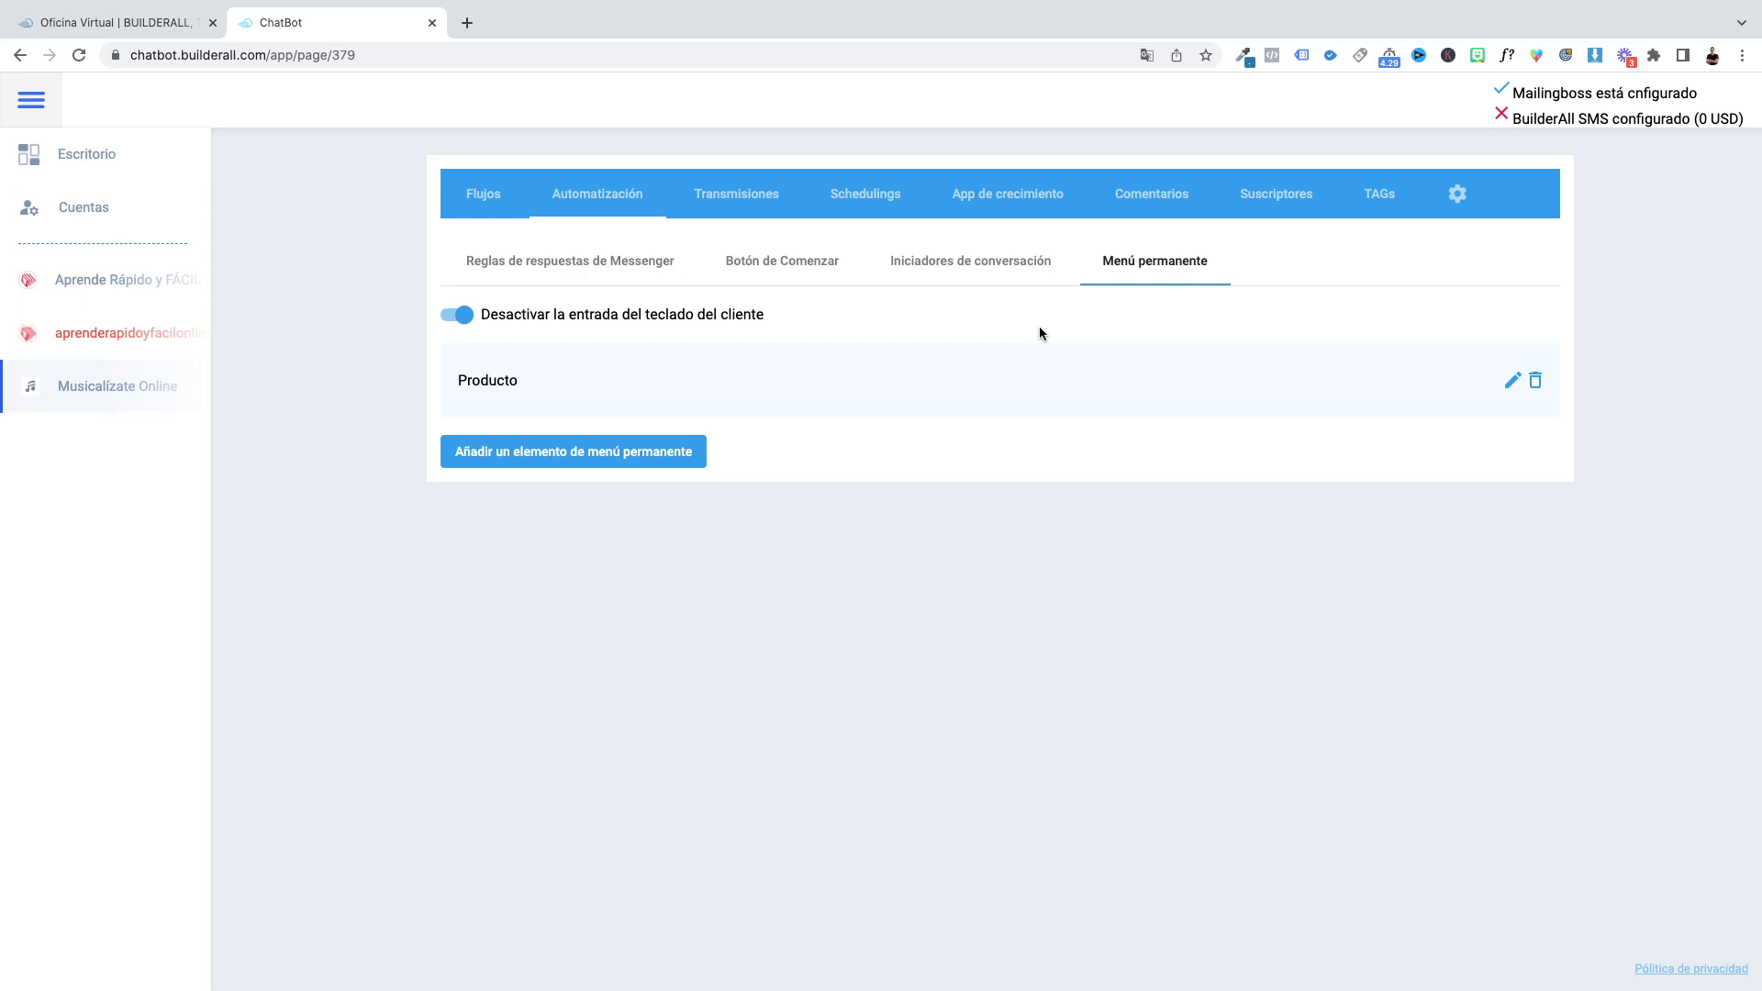
{"action": "left_click", "coordinate": [1158, 280]}
{"action": "left_click", "coordinate": [456, 315]}
{"action": "left_click", "coordinate": [459, 316]}
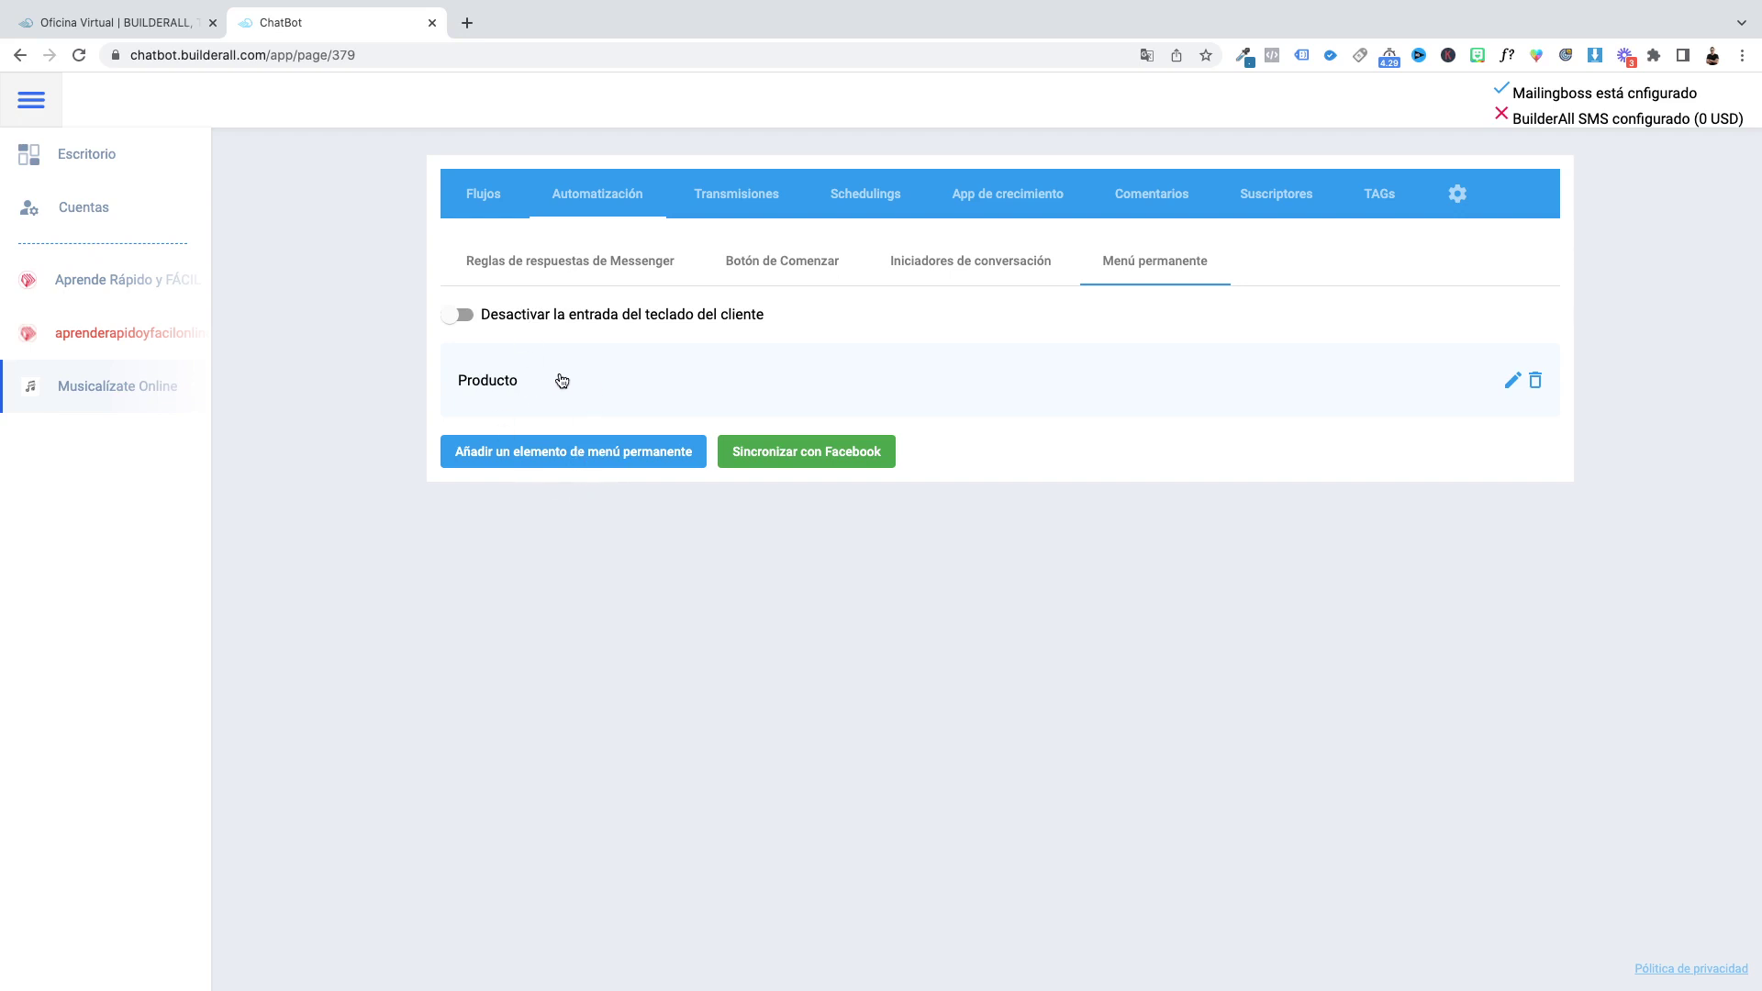
Step: Add a new permanent menu item with the button label "Horarios"
{"action": "left_click", "coordinate": [539, 454]}
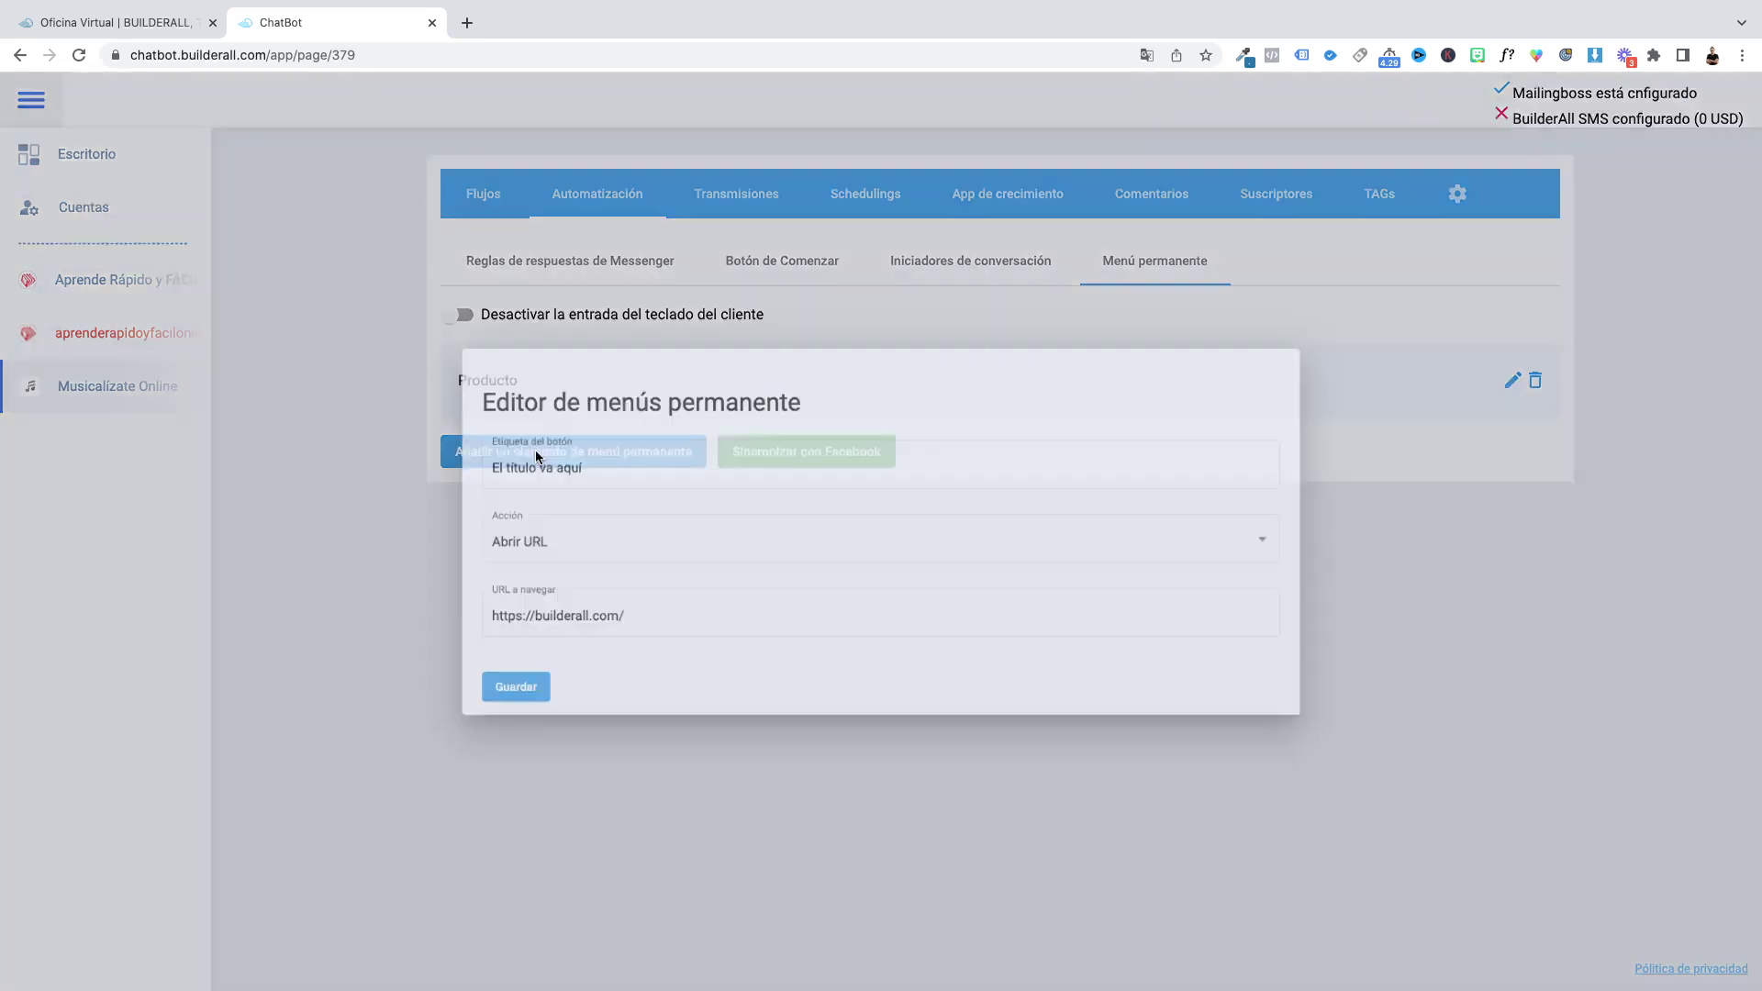
{"action": "left_click_drag", "start_coordinate": [556, 460], "coordinate": [429, 465]}
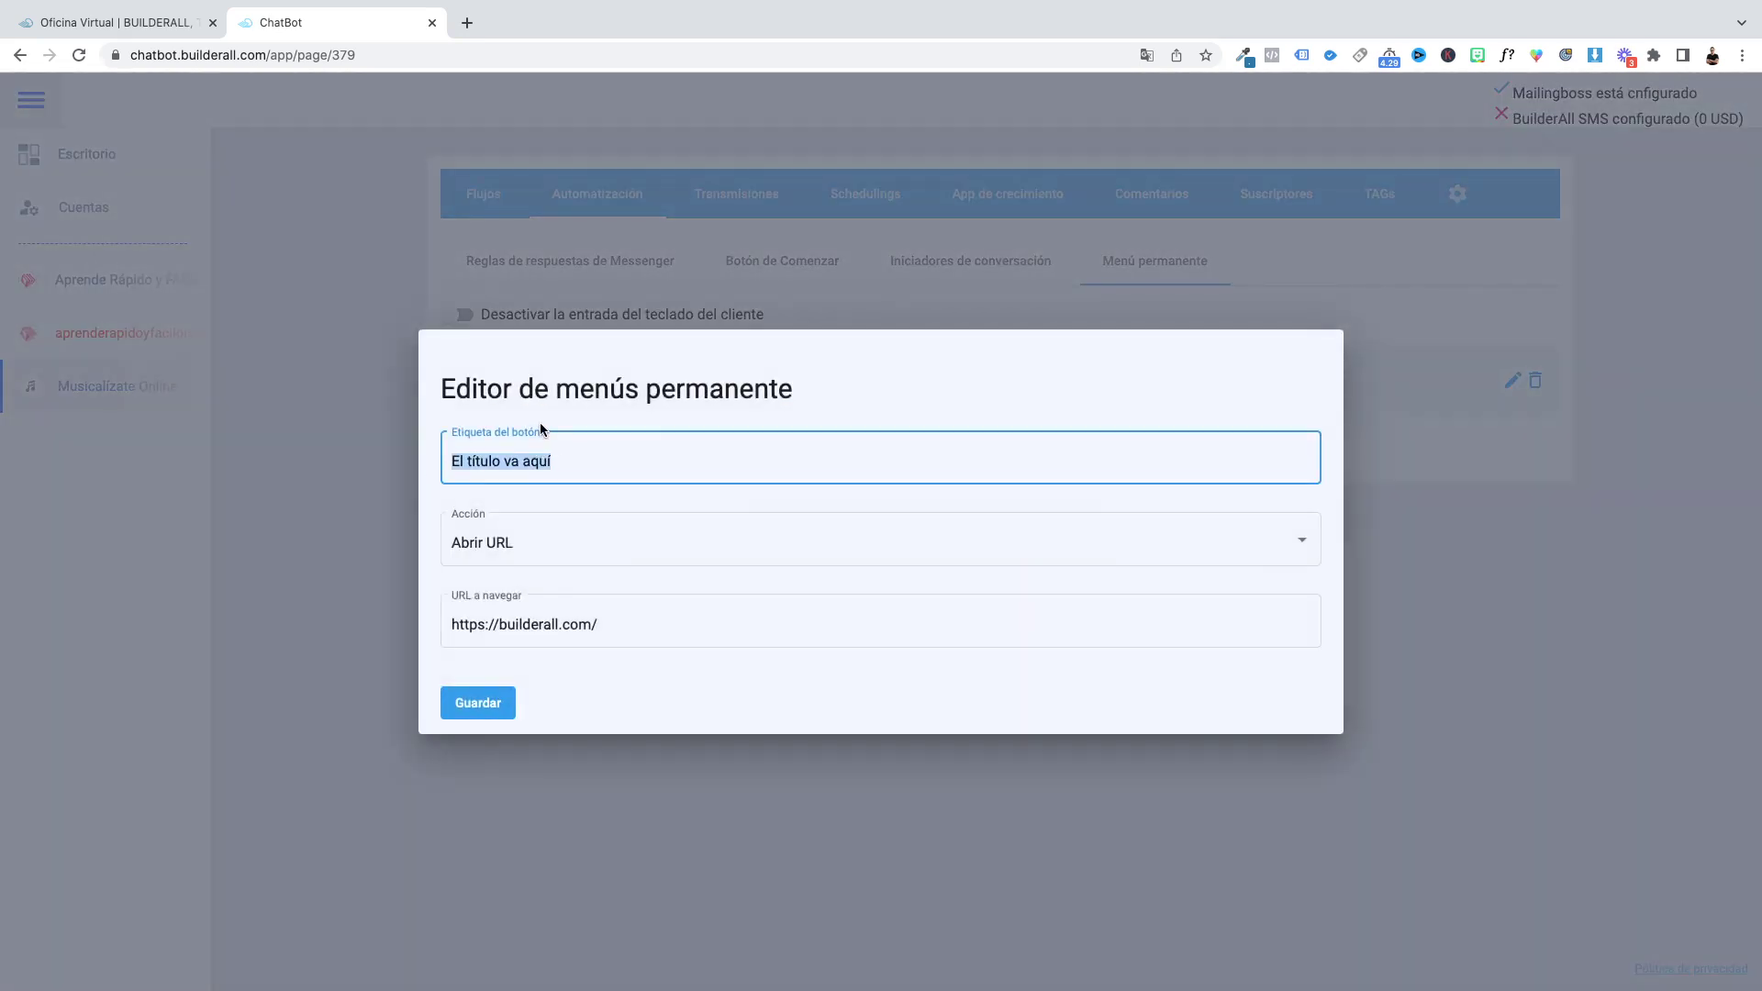
{"action": "type", "text": "Ho"}
{"action": "key", "text": "BackSpace"}
{"action": "type", "text": "orarios"}
Step: Set the Horarios item's action to Comenzar el flujo, choose its start flow and save it
{"action": "left_click", "coordinate": [543, 553]}
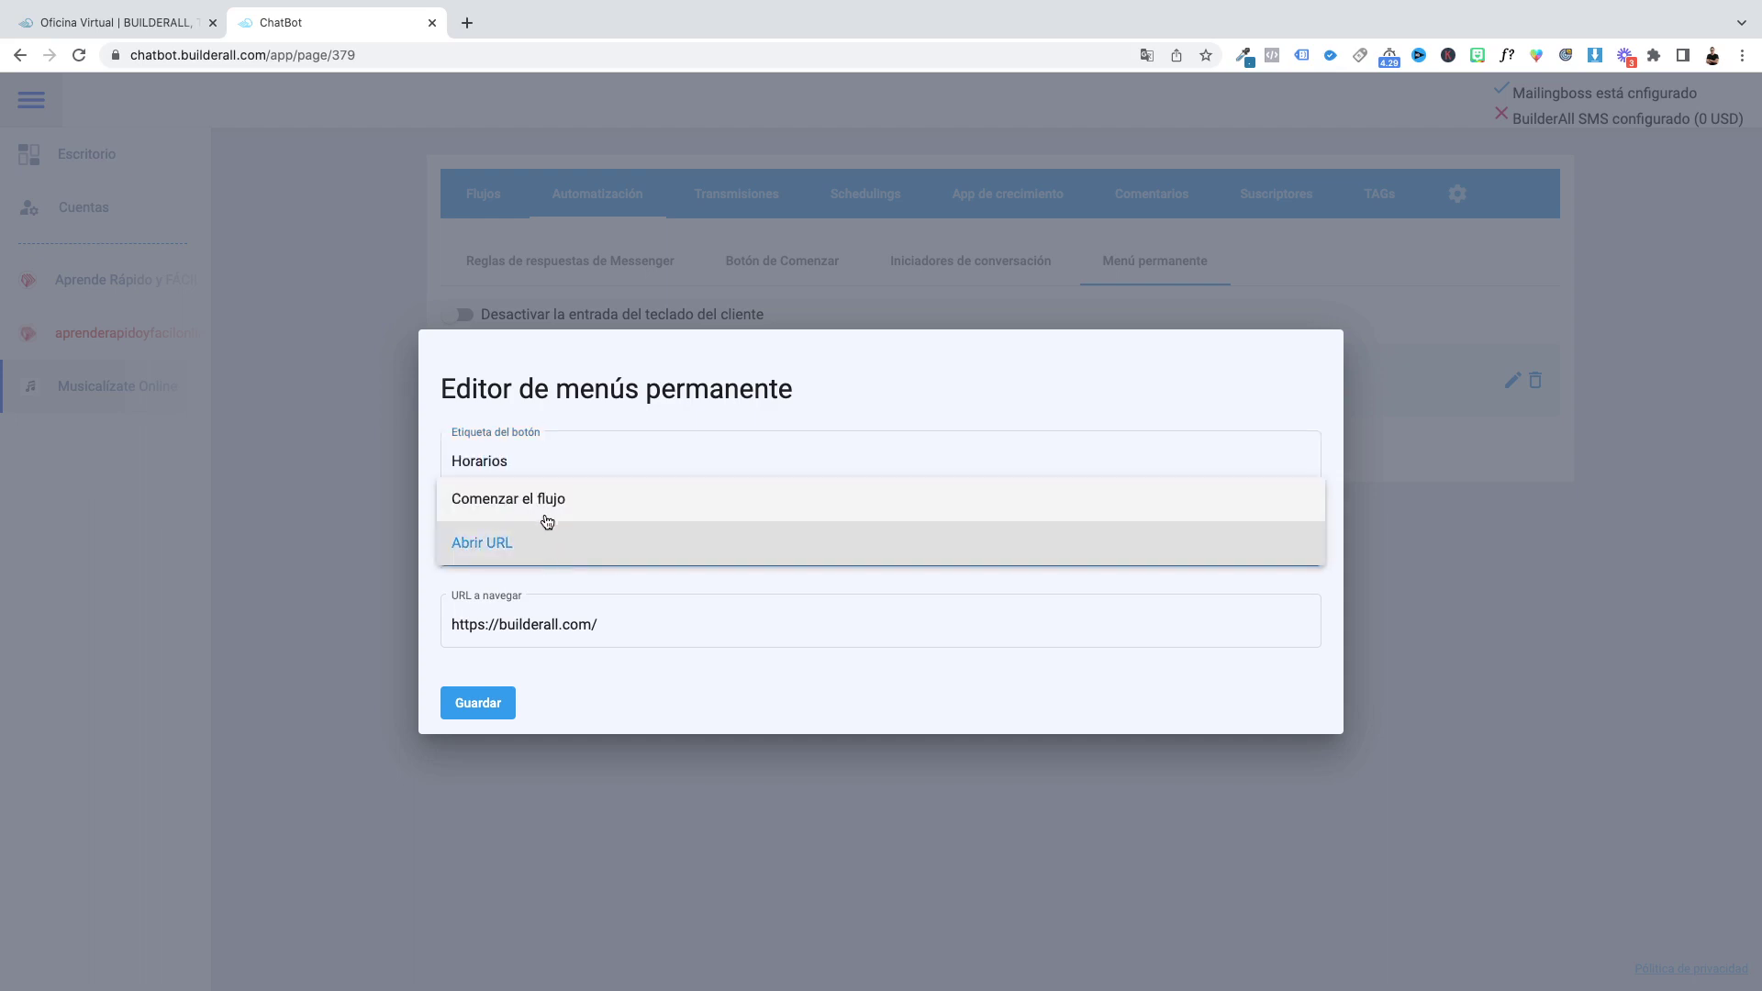
{"action": "left_click", "coordinate": [523, 551]}
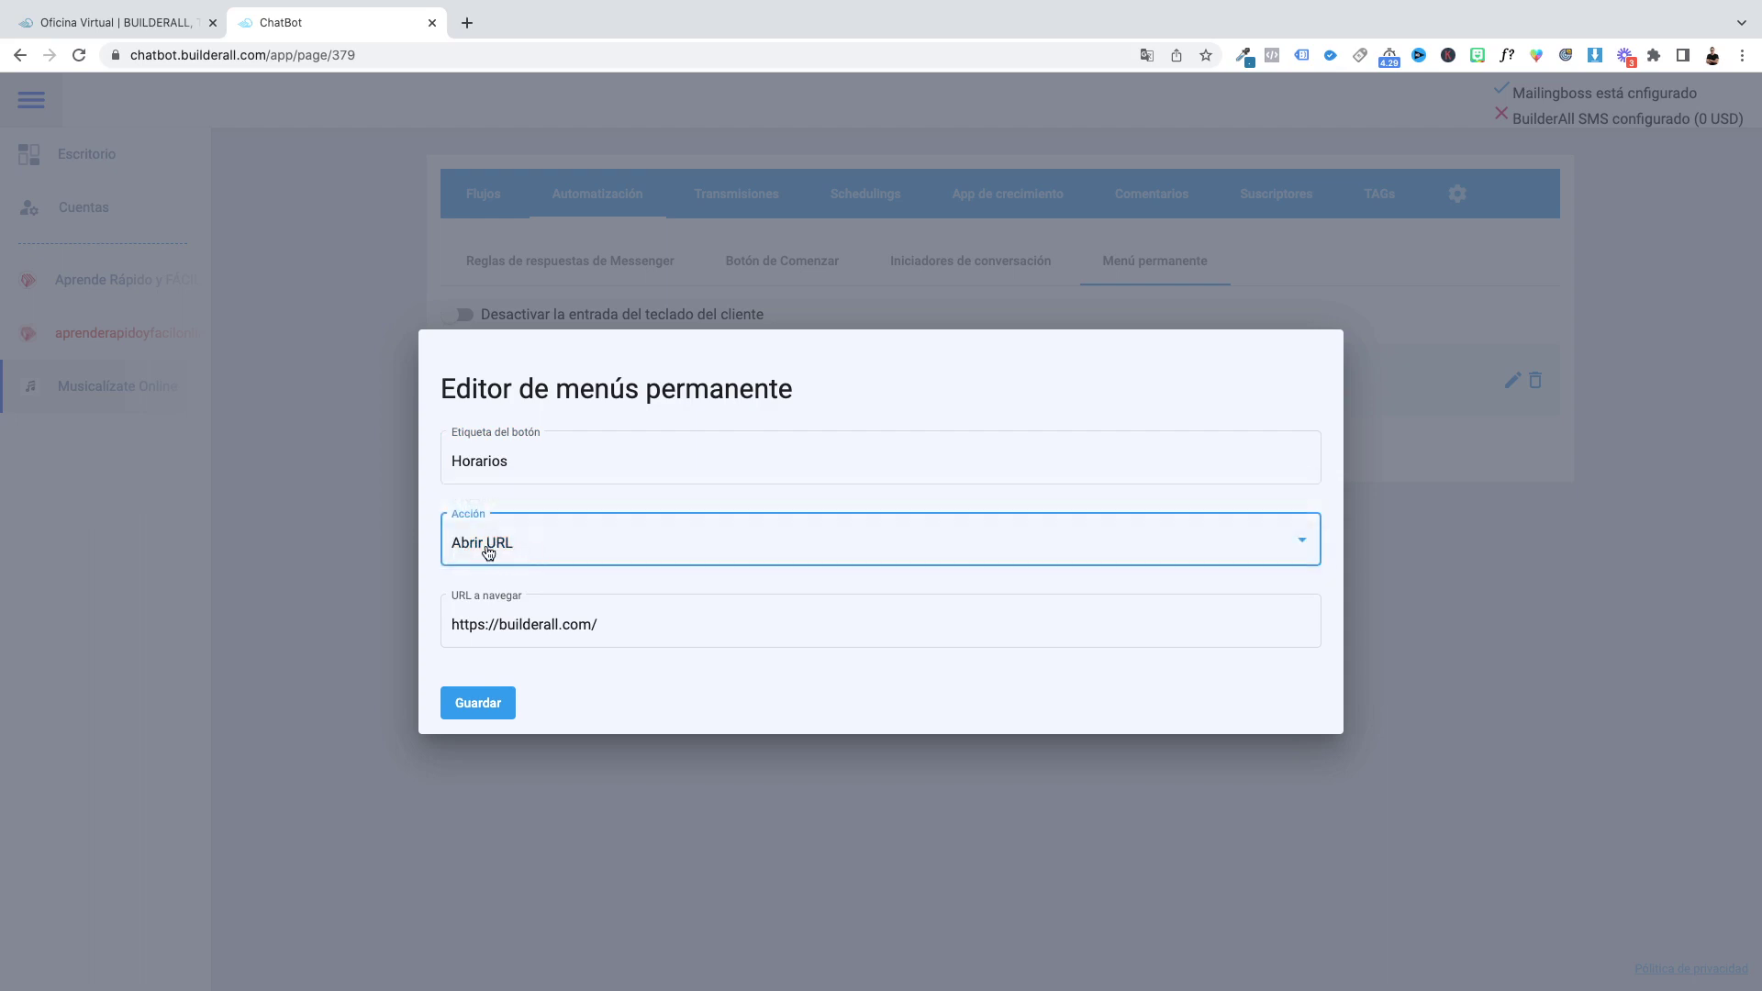
{"action": "left_click", "coordinate": [486, 550]}
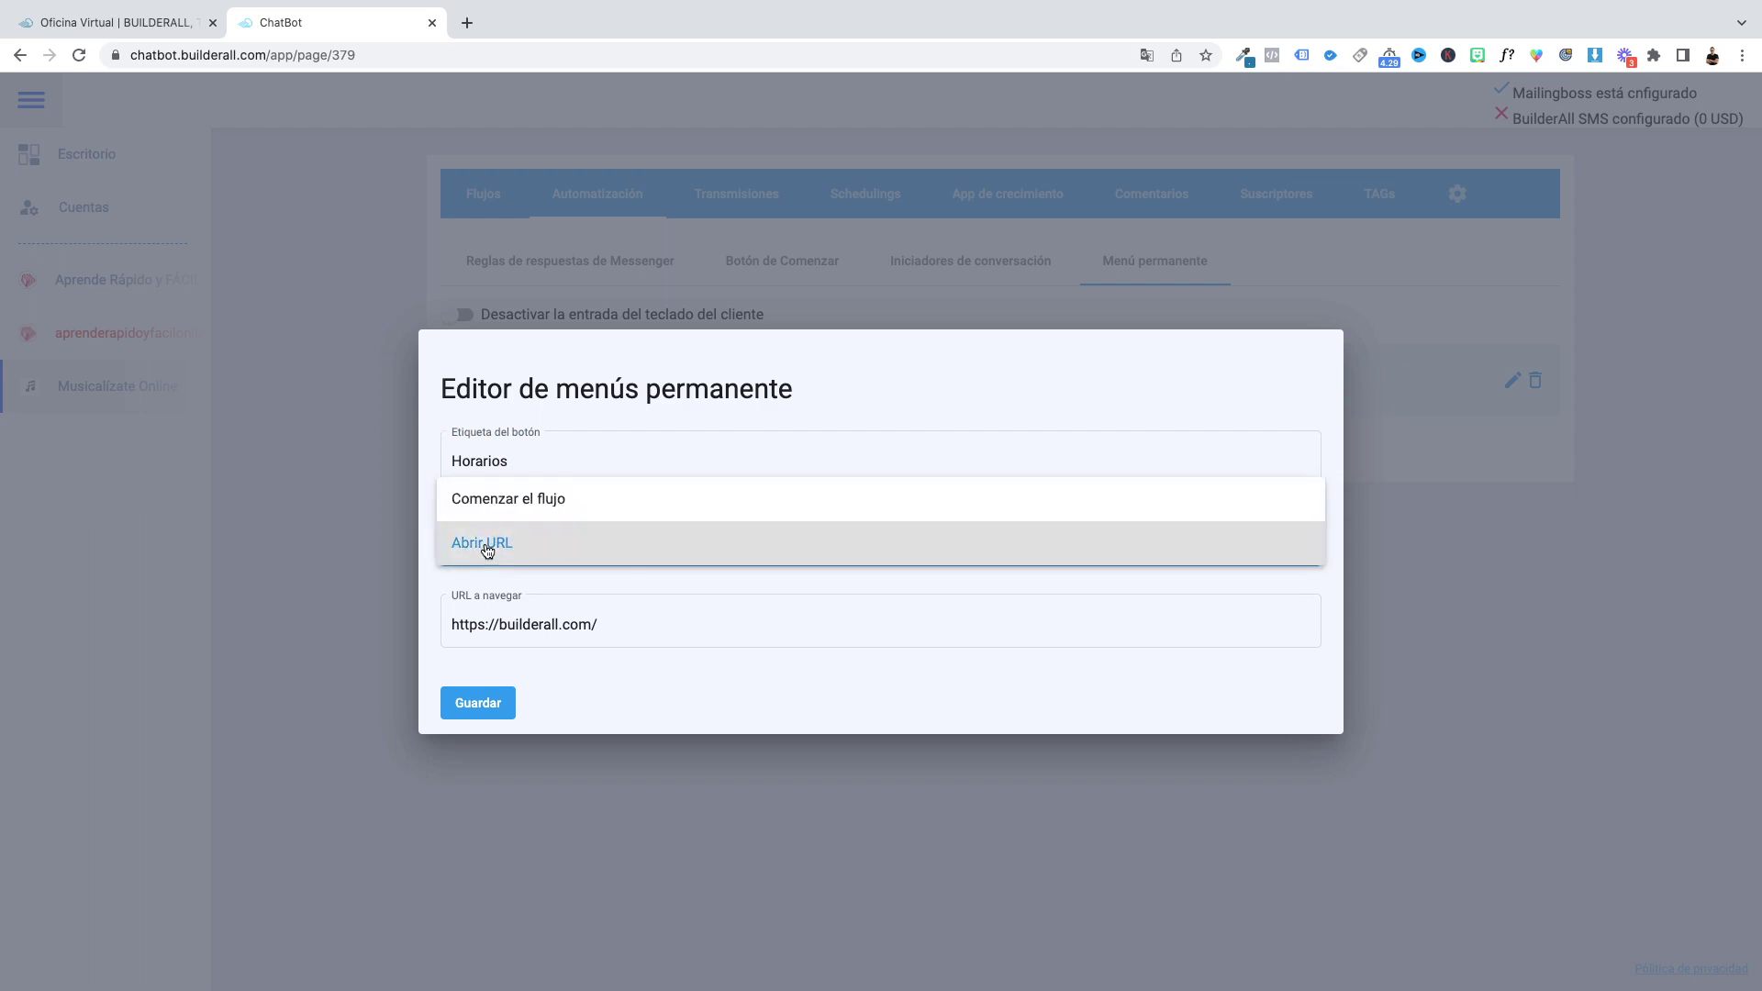
{"action": "left_click", "coordinate": [515, 501]}
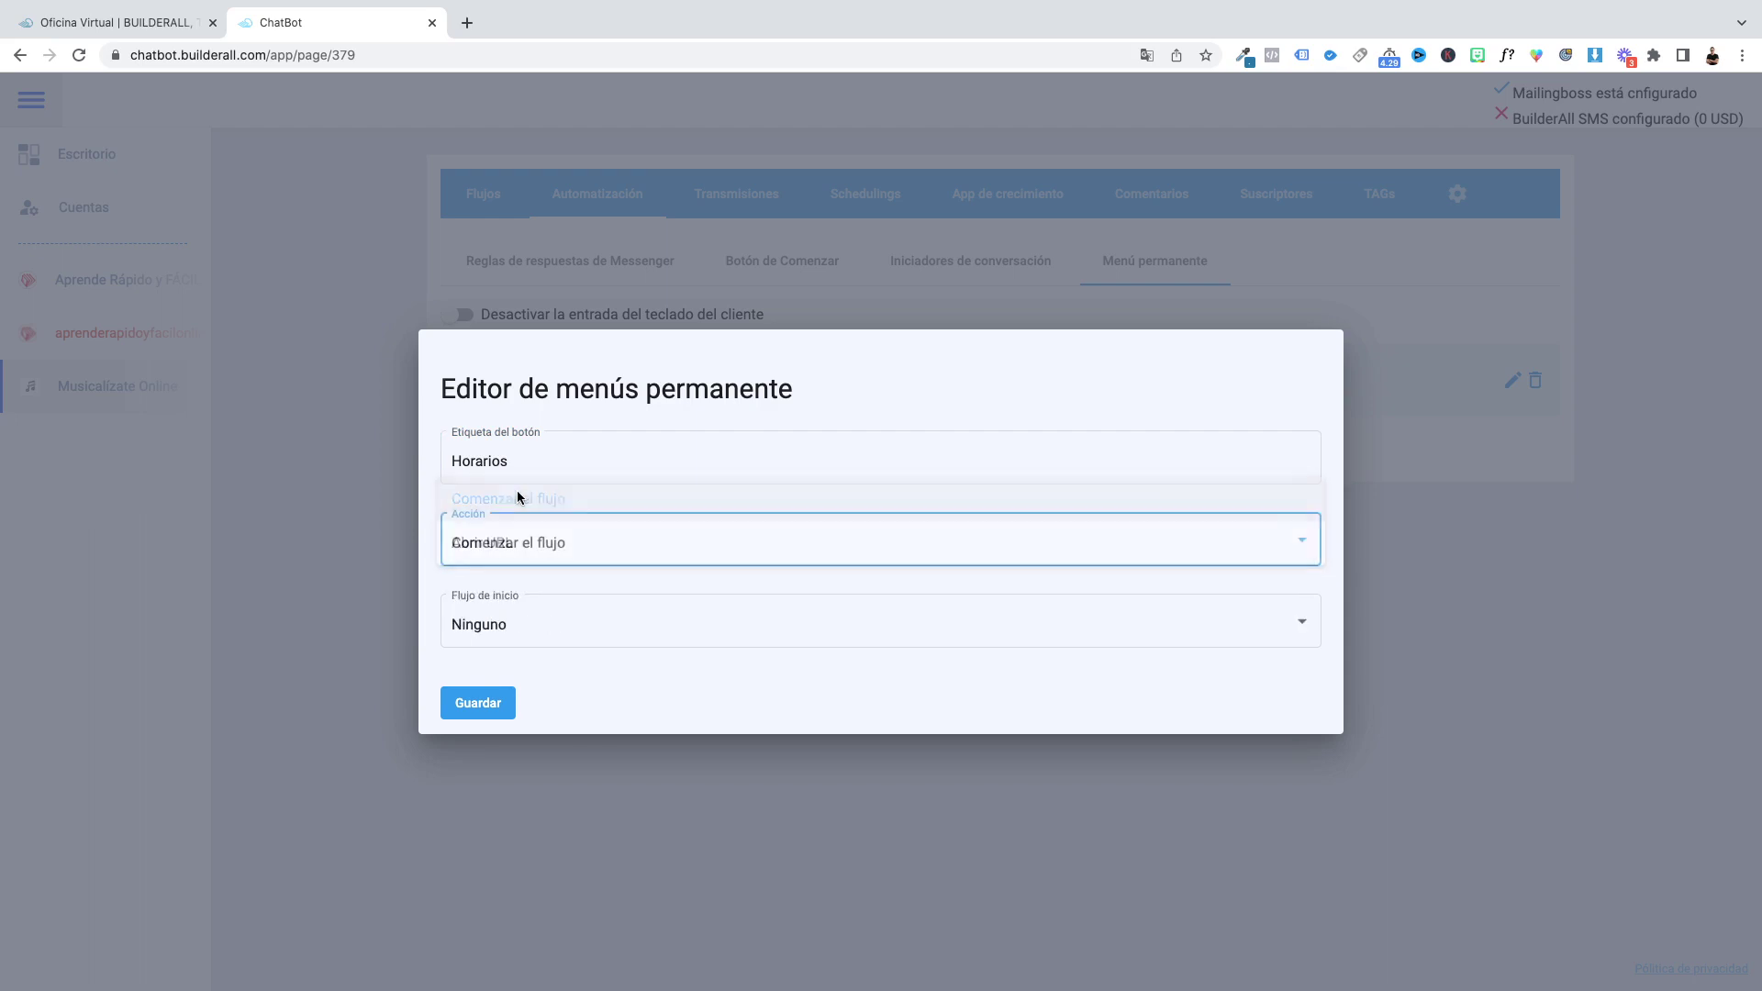
{"action": "left_click", "coordinate": [503, 628]}
{"action": "left_click", "coordinate": [507, 668]}
{"action": "left_click", "coordinate": [491, 704]}
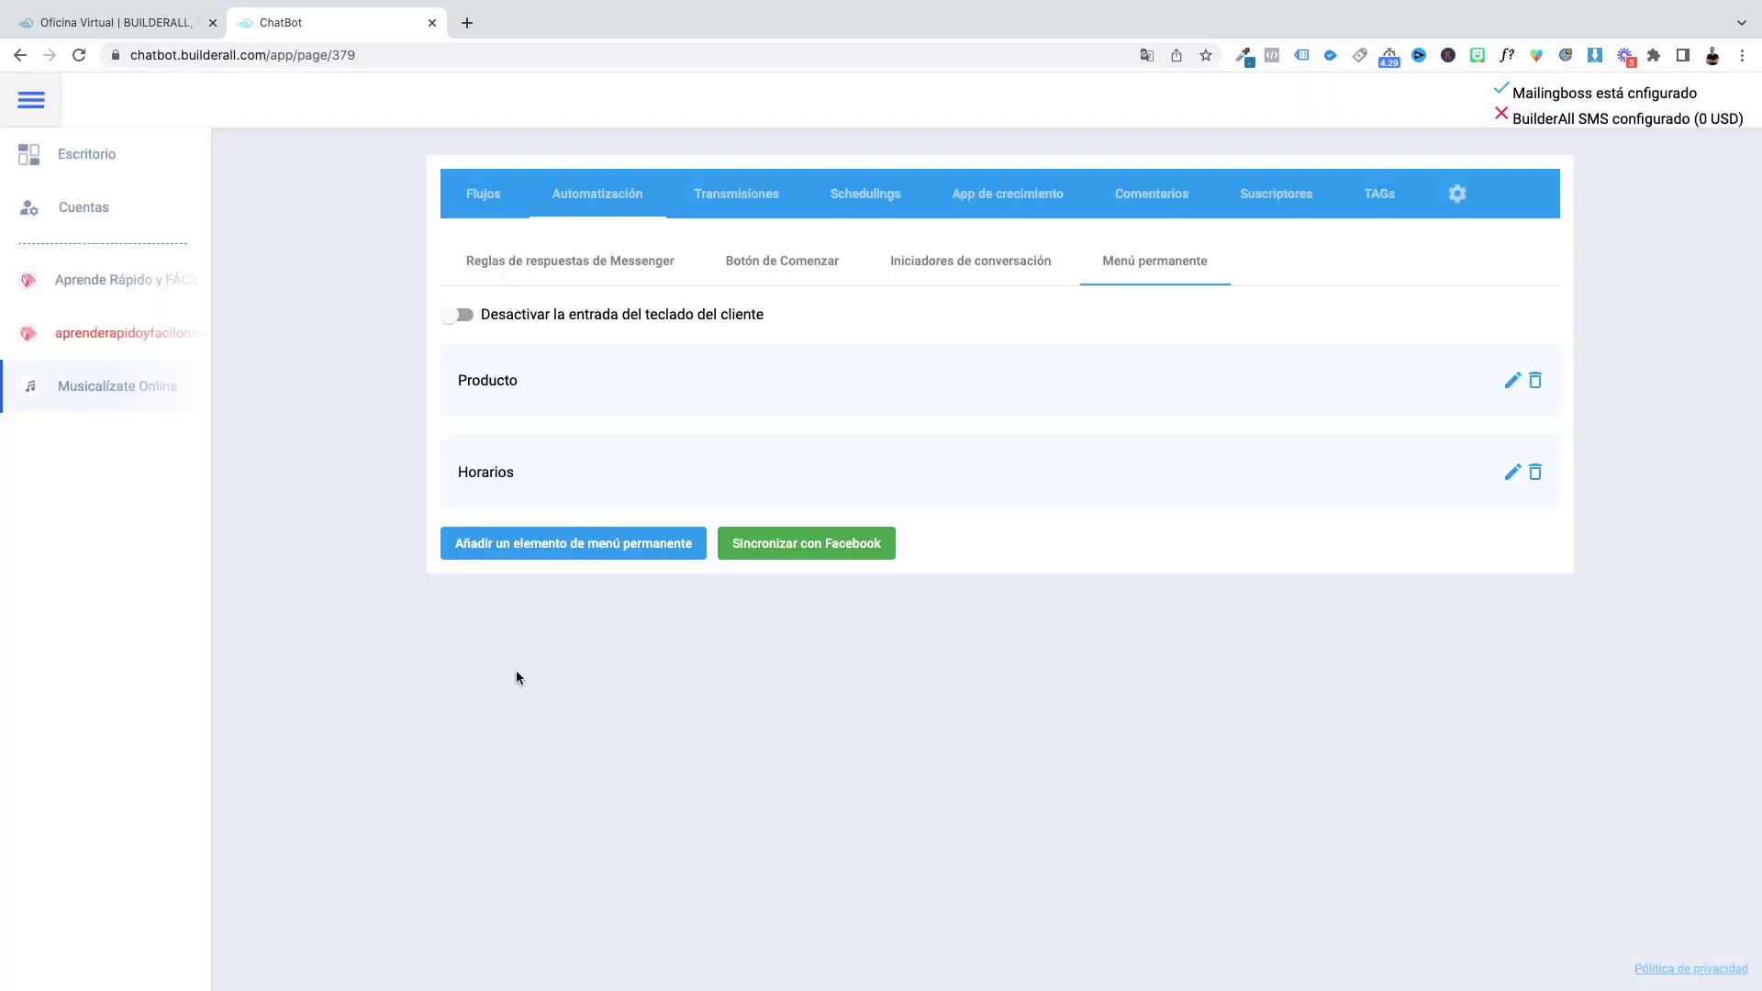
Step: Add another permanent menu item labelled "Whatsapp", keeping the Abrir URL action and default address, and save it
{"action": "left_click", "coordinate": [539, 547]}
{"action": "triple_click", "coordinate": [497, 462]}
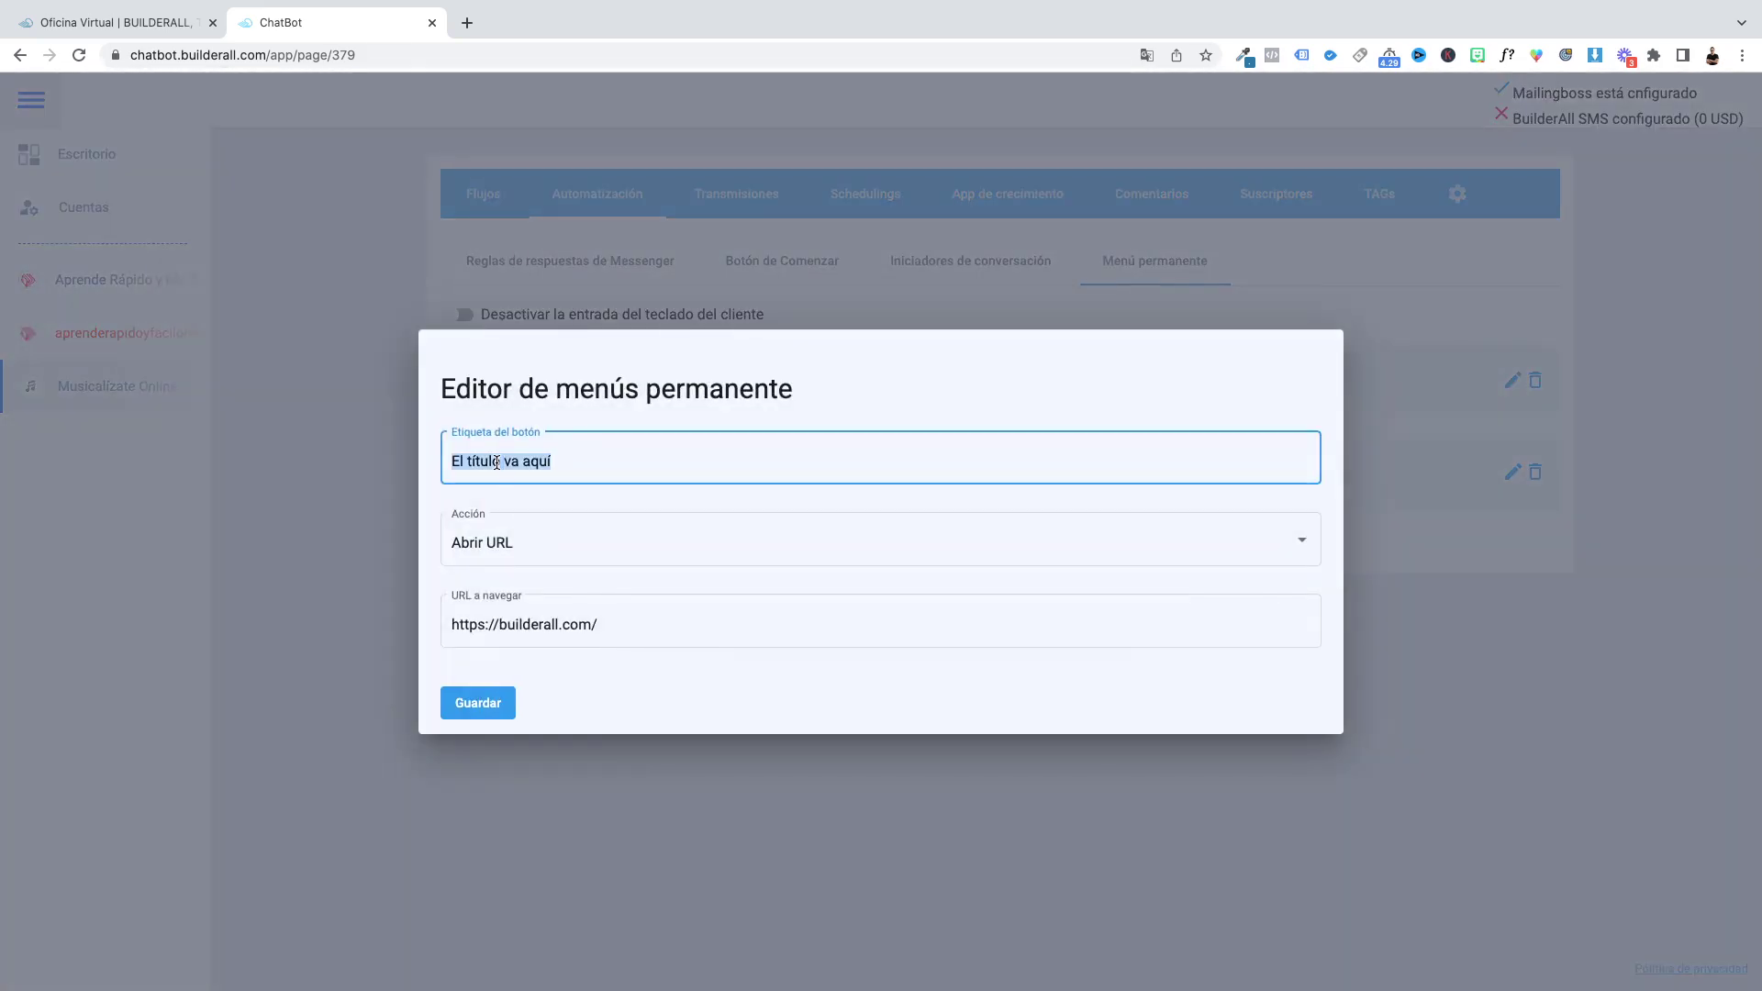
{"action": "type", "text": "What"}
{"action": "type", "text": "sapp"}
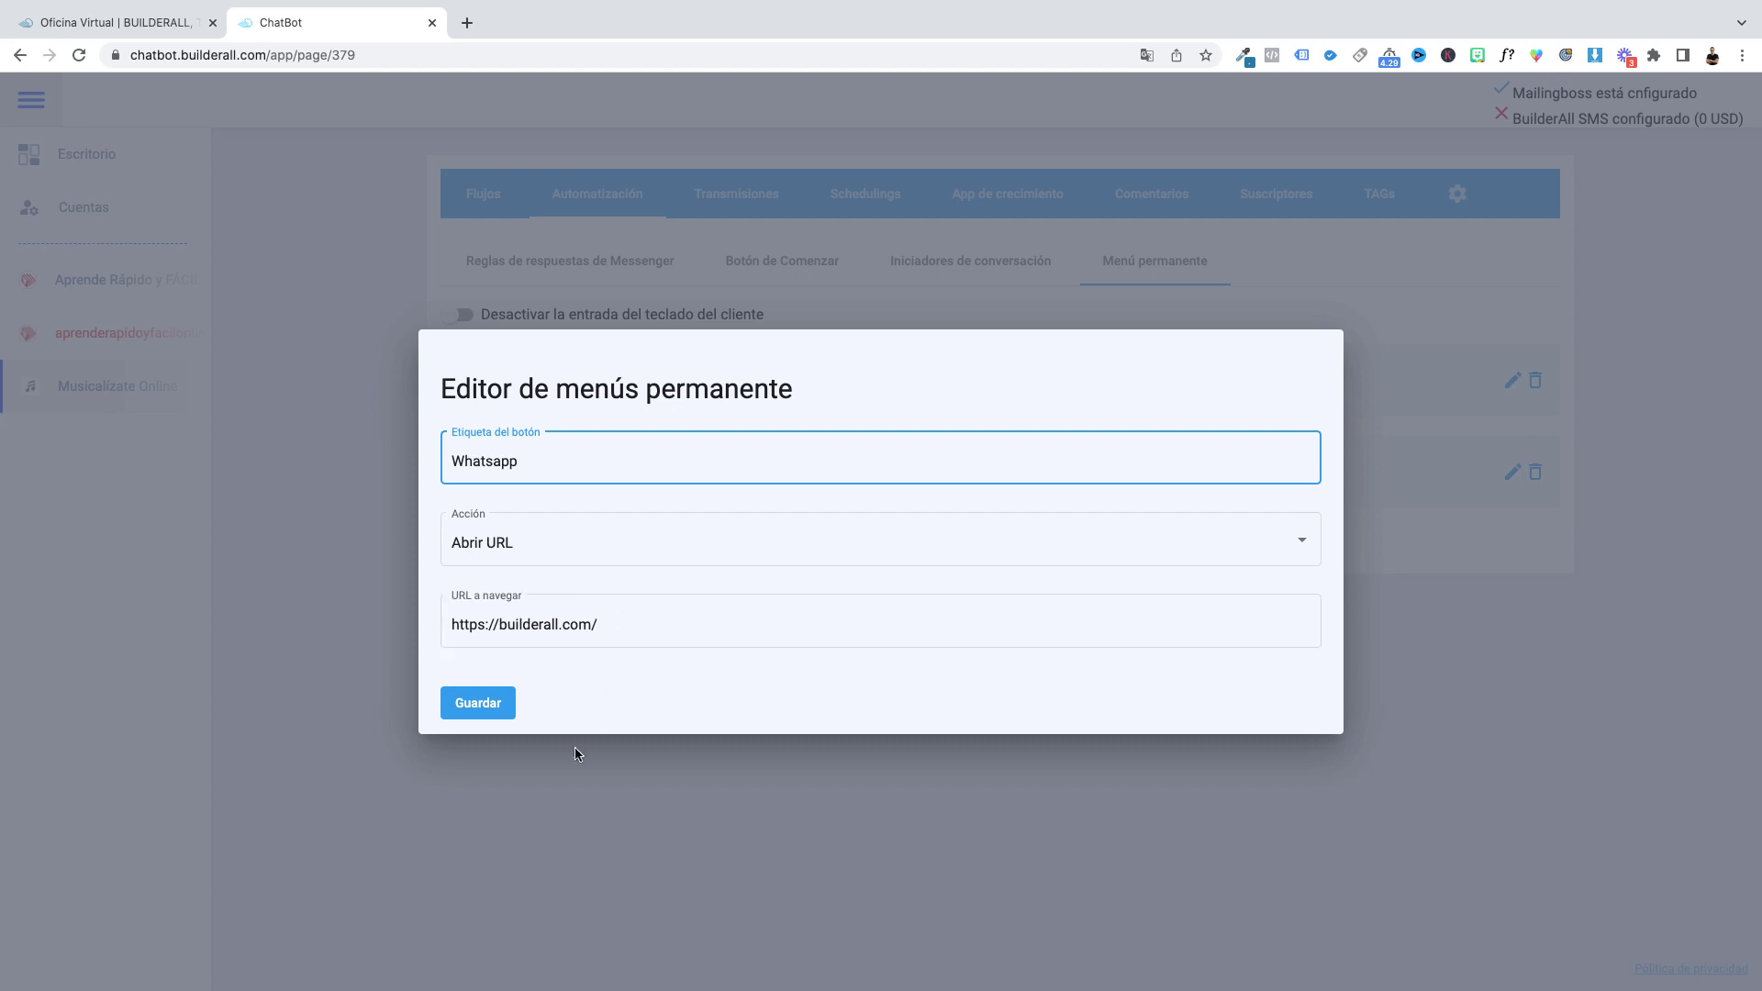
{"action": "left_click", "coordinate": [478, 702]}
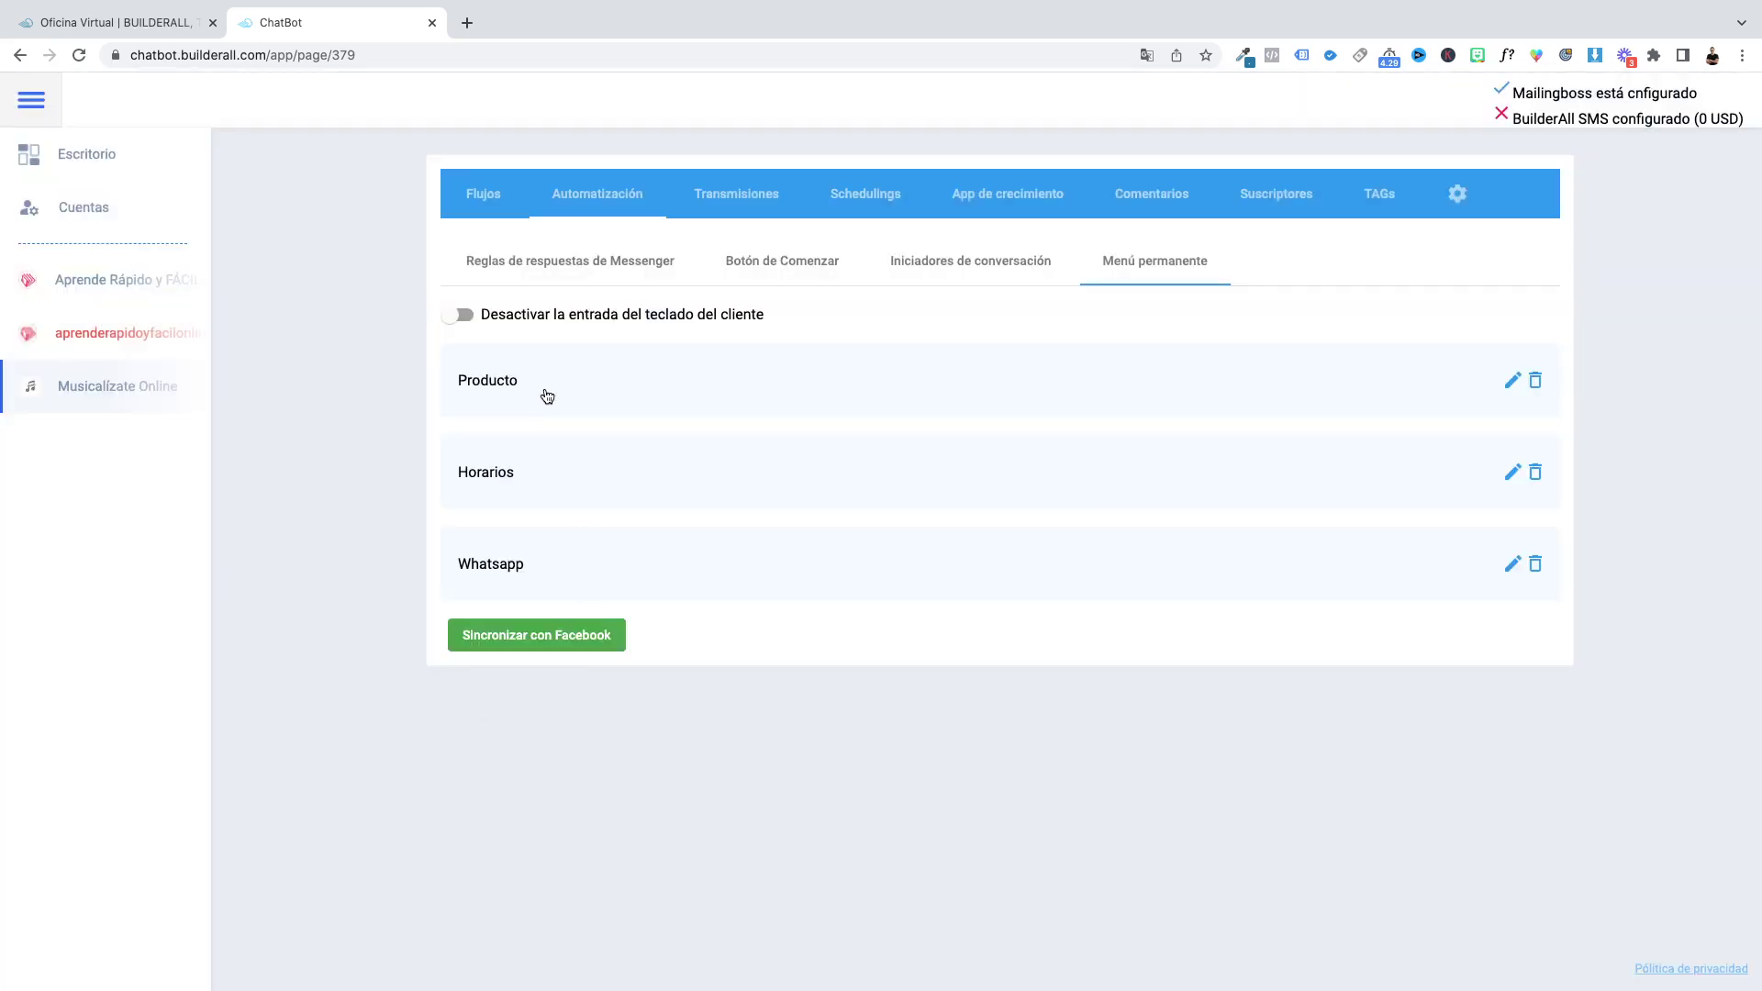